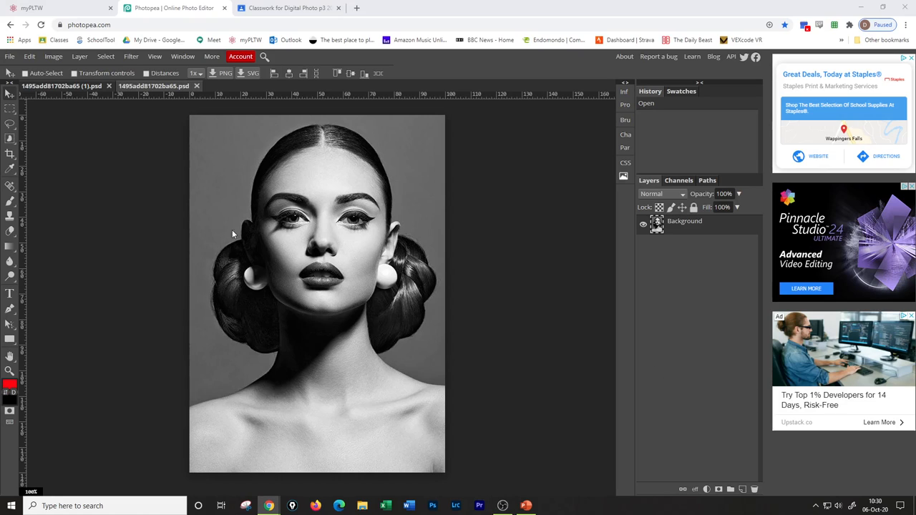
Compare the finished colorized example document against the grayscale portrait document.
click(71, 87)
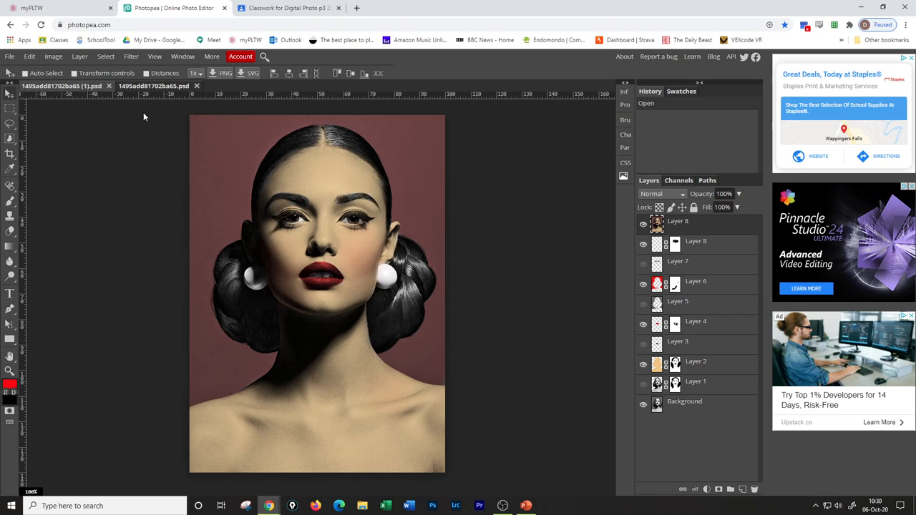
click(150, 86)
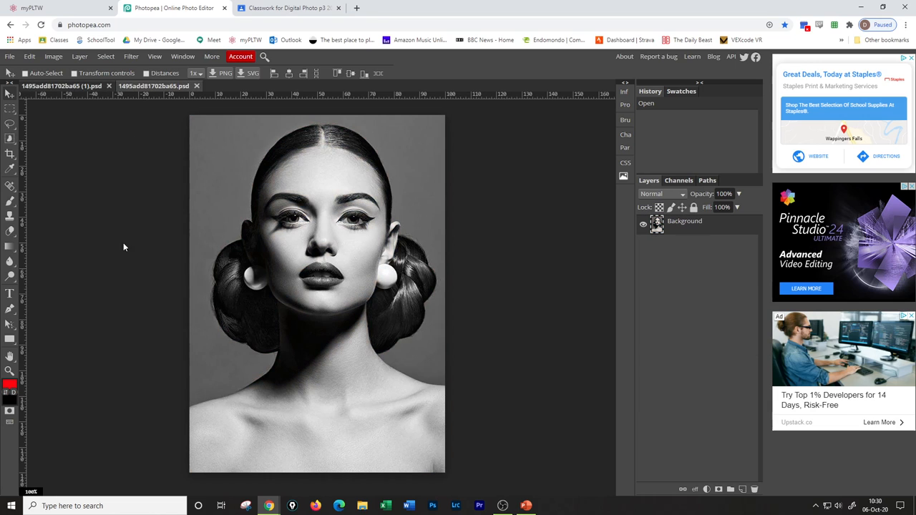
click(84, 89)
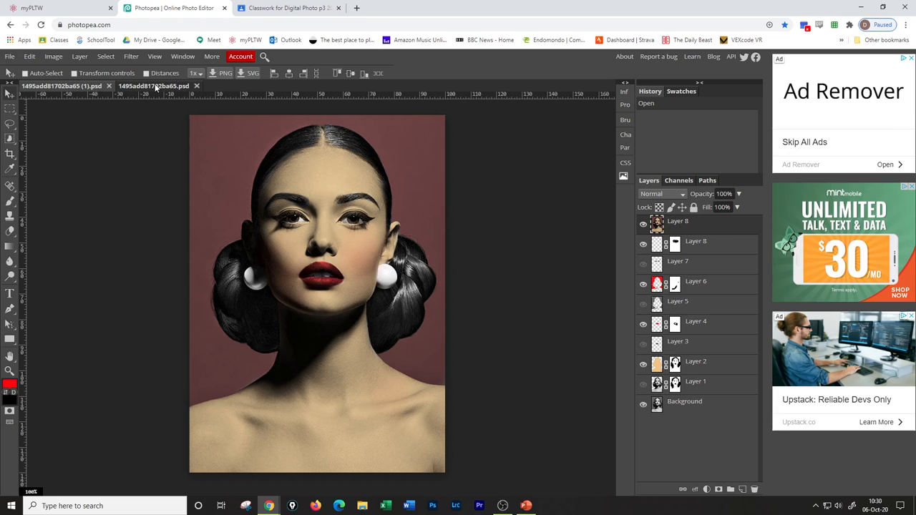
click(155, 86)
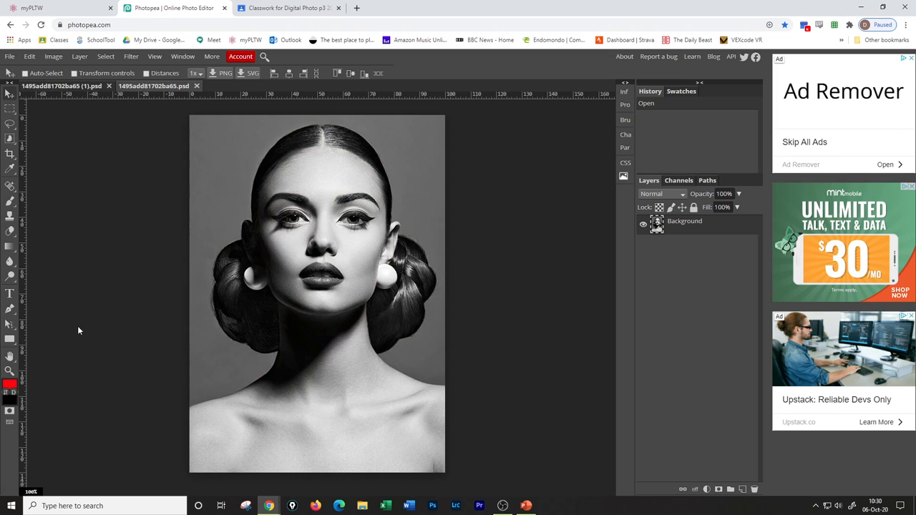
Start a Quick Selection over the woman's figure, then subtract the overspill around the face and neck.
click(10, 140)
click(58, 151)
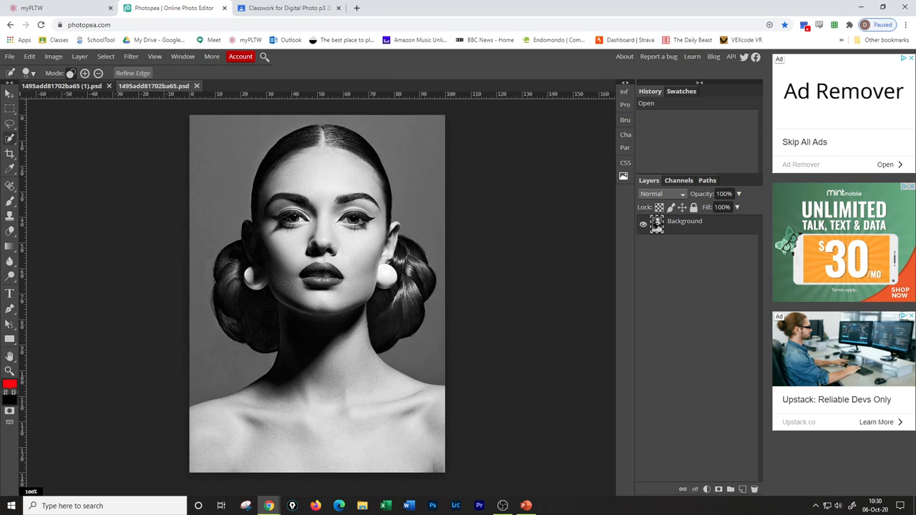
click(347, 170)
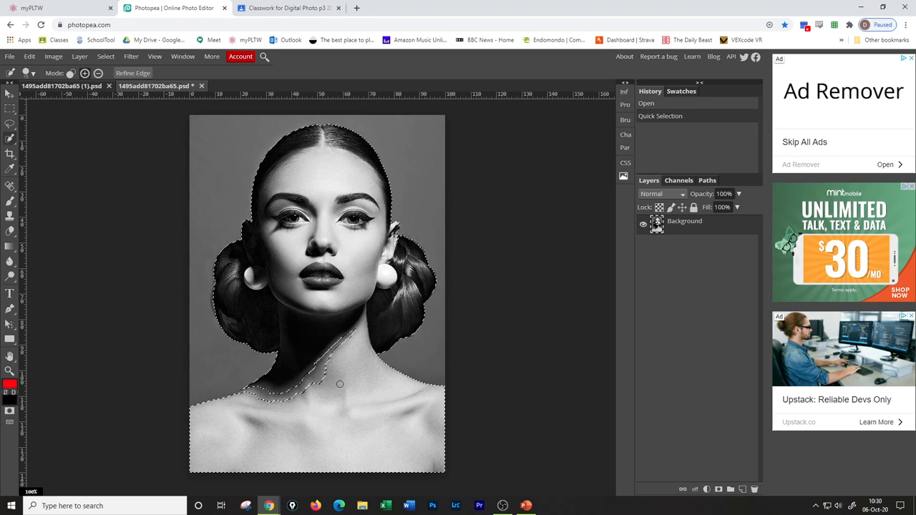
click(276, 376)
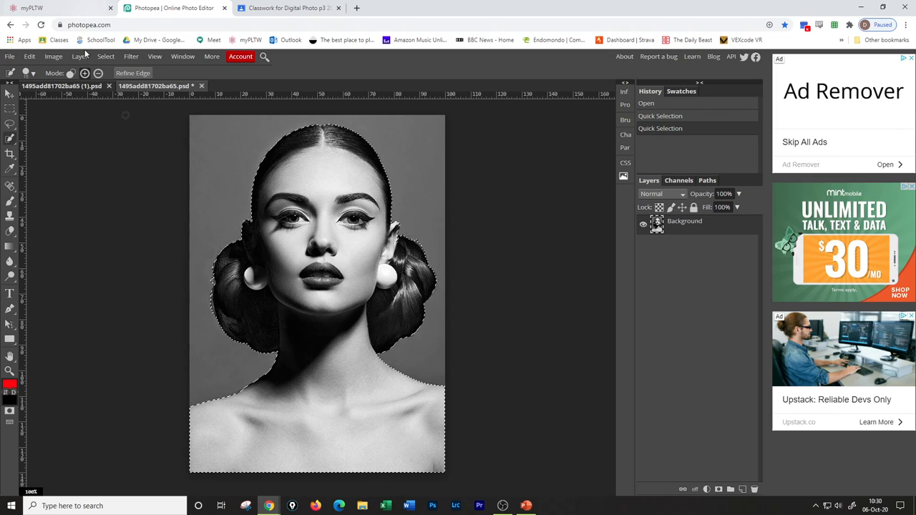
click(98, 73)
drag(358, 228, 314, 358)
click(365, 356)
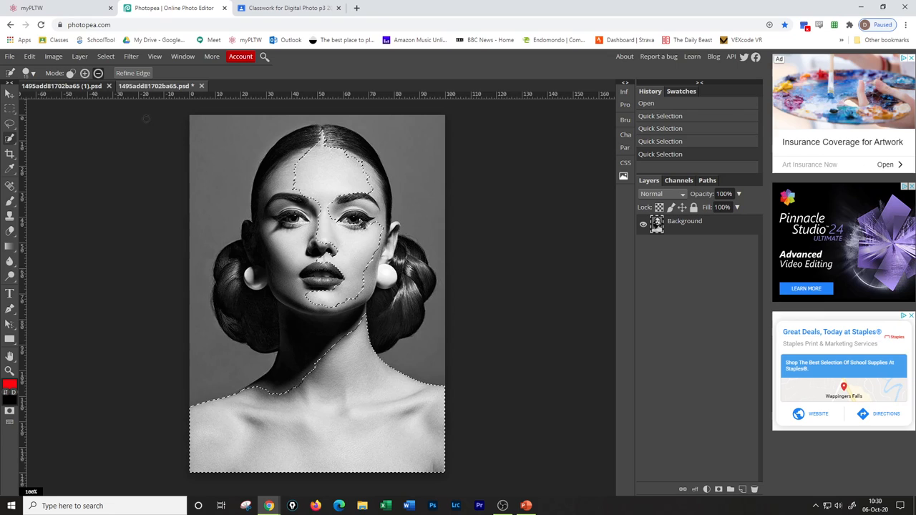
Add the face, cheeks, top of hair and neck back into the selection, then clear it to start over.
click(84, 73)
click(283, 178)
drag(266, 205, 408, 265)
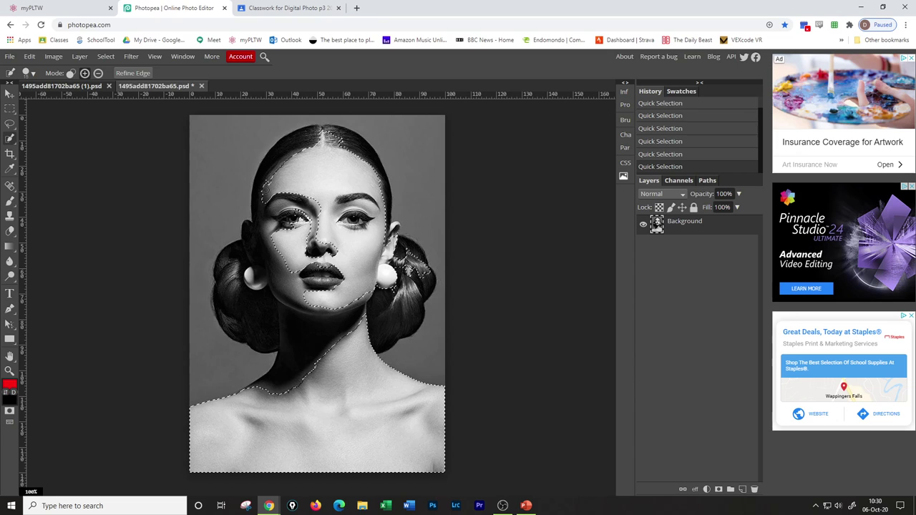
click(265, 252)
click(390, 215)
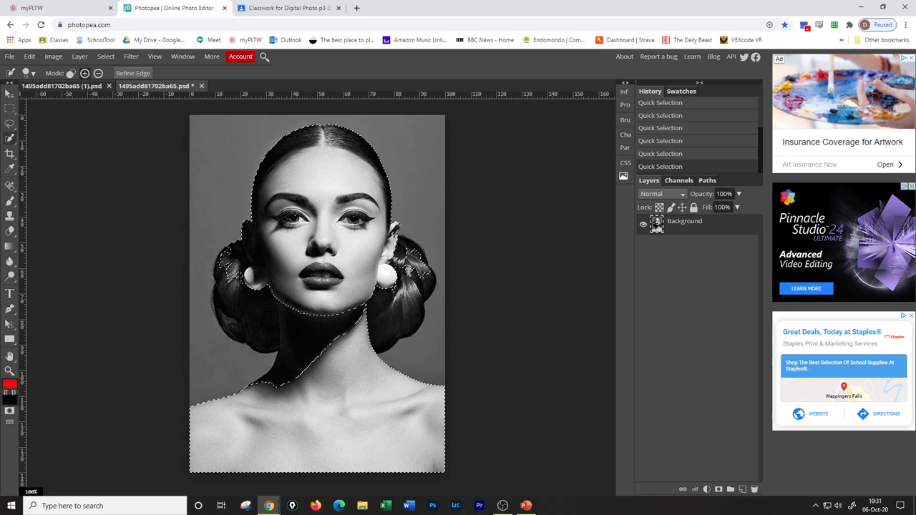
click(303, 381)
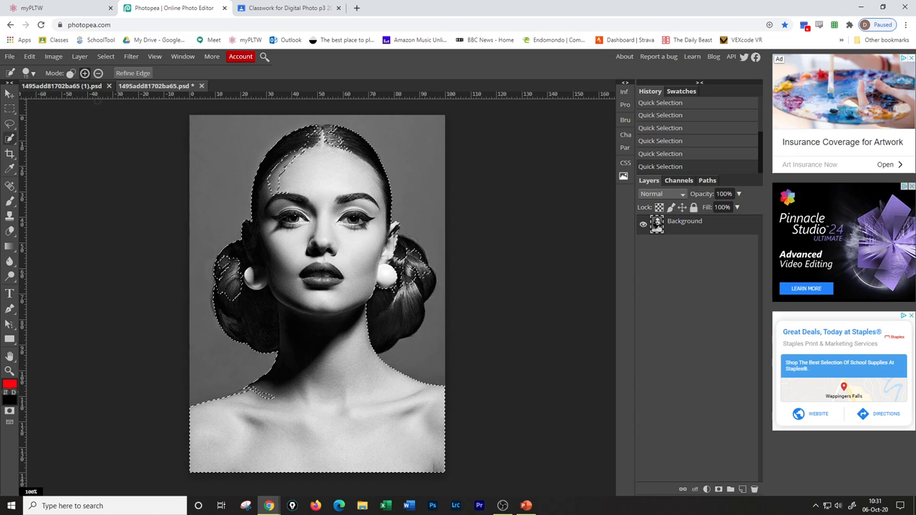
click(98, 73)
key(ctrl+d)
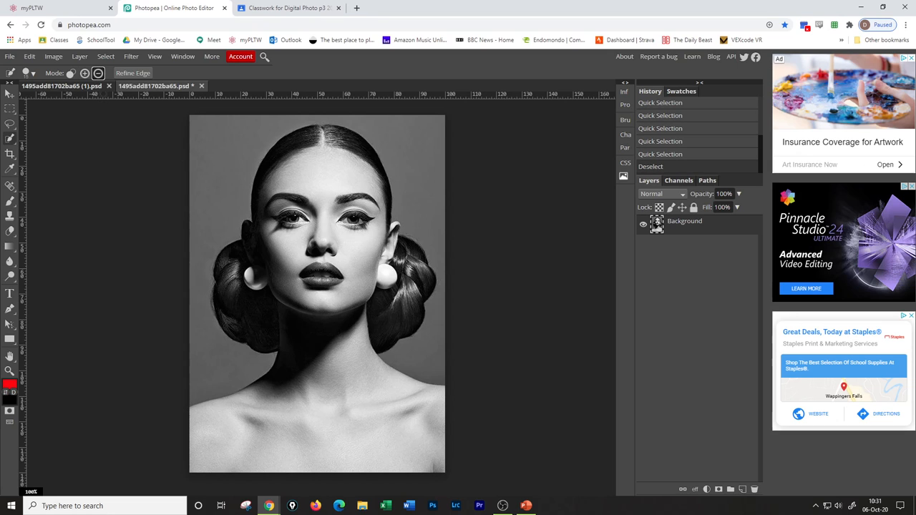
Retry selecting the hair, neck and shoulders twice, clearing each attempt with Ctrl+D.
click(85, 73)
click(331, 369)
click(314, 382)
click(260, 399)
click(98, 72)
key(ctrl+d)
key(ctrl+d)
click(85, 72)
click(308, 357)
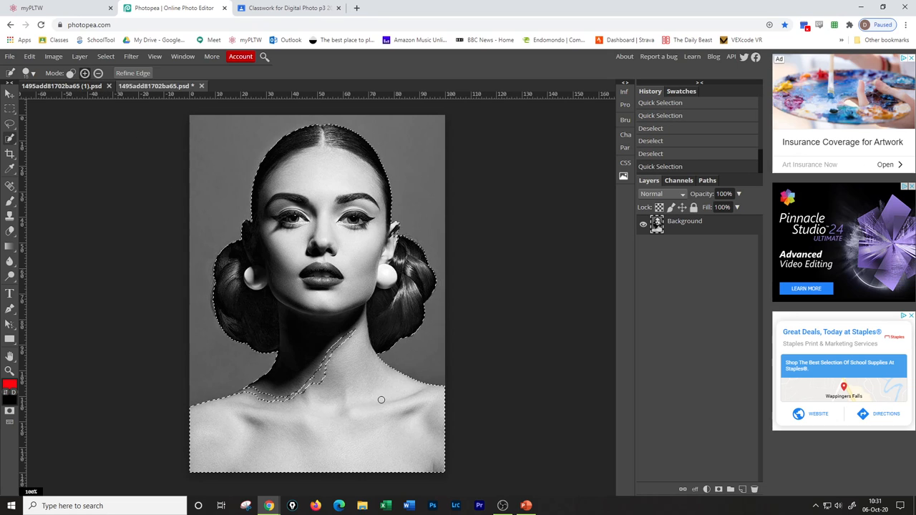
click(320, 368)
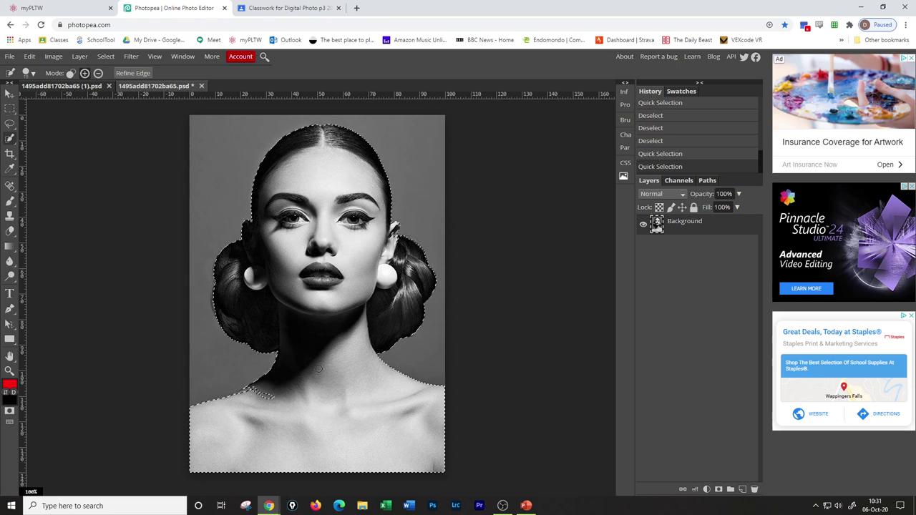
click(268, 399)
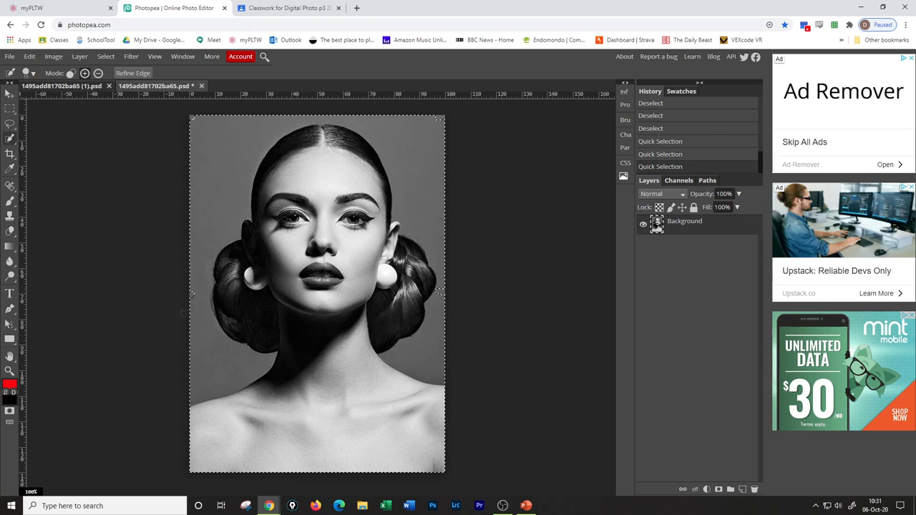
click(182, 313)
click(183, 313)
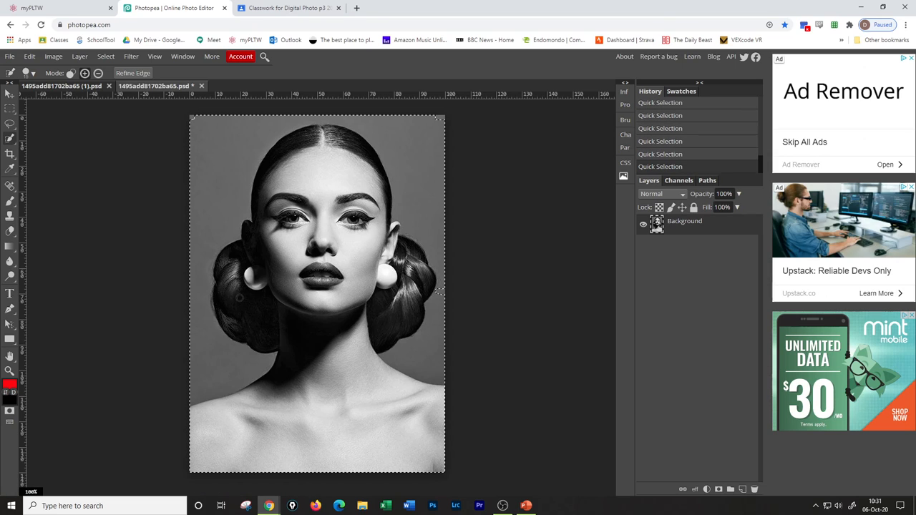
key(ctrl+d)
key(ctrl+d)
key(ctrl+d)
key(ctrl+d)
key(ctrl+d)
key(ctrl+d)
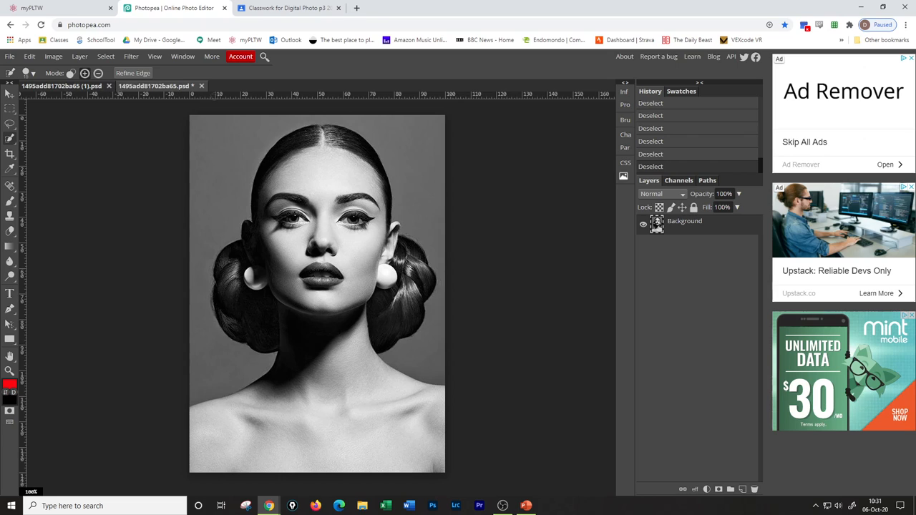
Select the whole figure and refine the neck gap, shoulder patch and right-ear hair edge.
drag(282, 170, 359, 418)
click(315, 379)
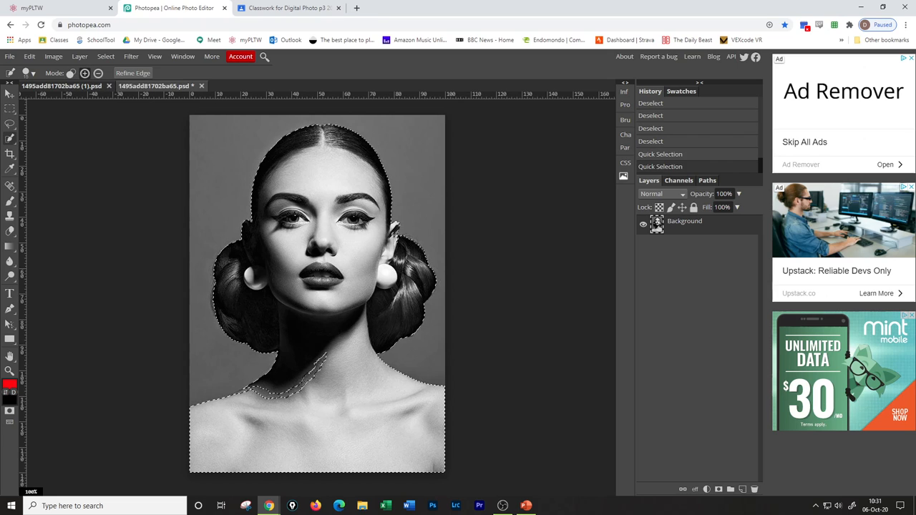
click(304, 375)
click(269, 400)
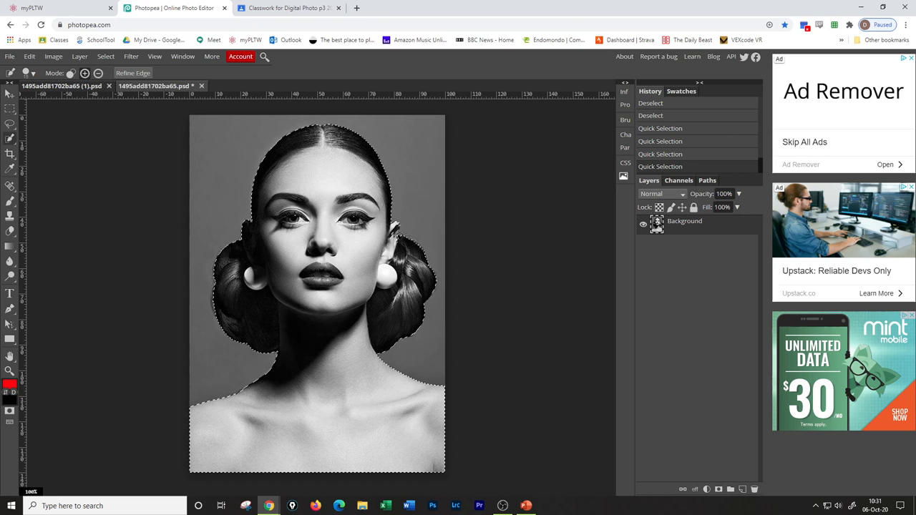
click(393, 234)
click(394, 229)
click(396, 227)
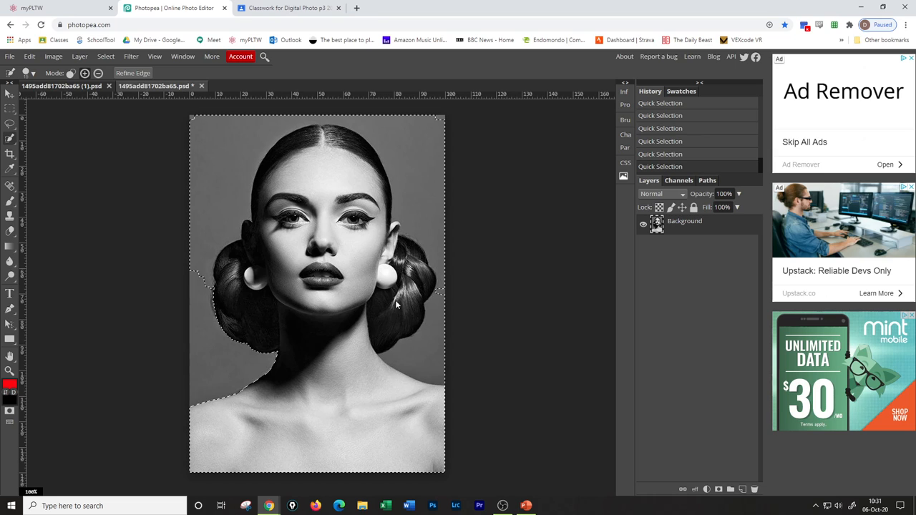
Check the selection in Quick Mask mode, then copy the woman onto a new layer with Ctrl+J.
key(q)
key(q)
key(q)
key(q)
key(q)
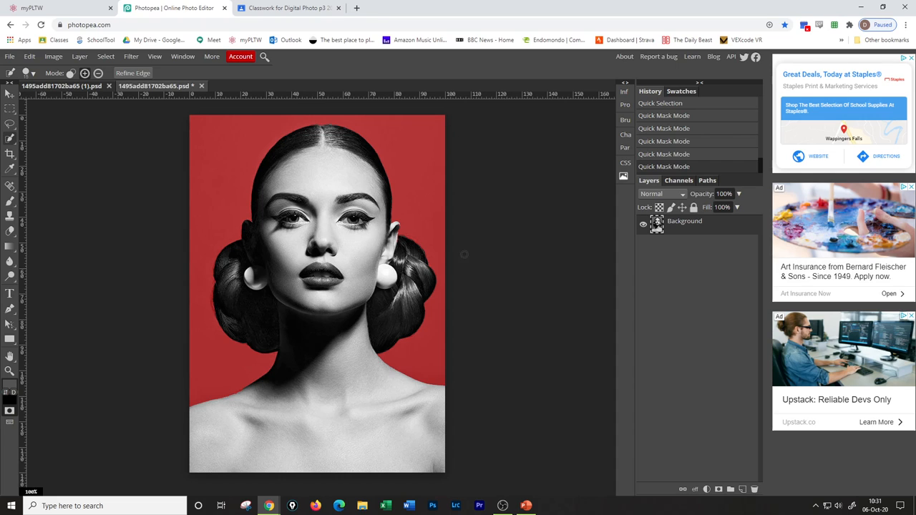
key(q)
key(q)
key(q)
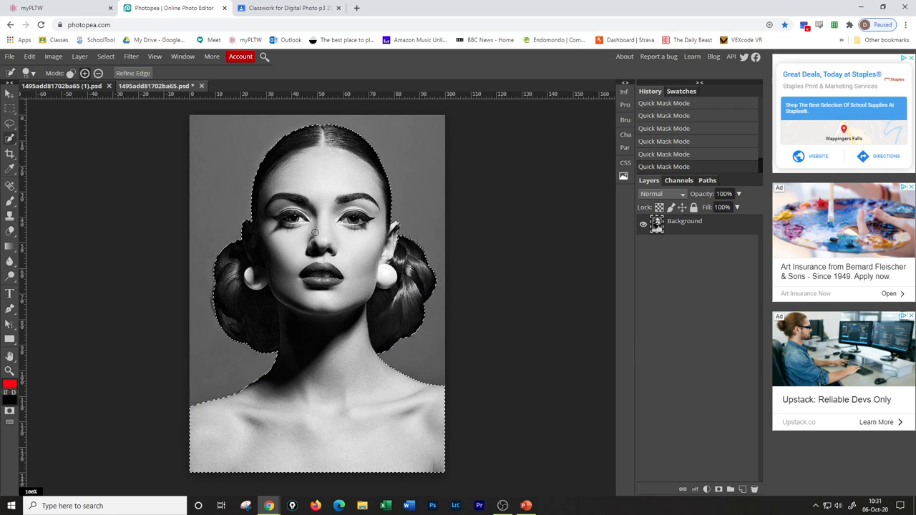
key(q)
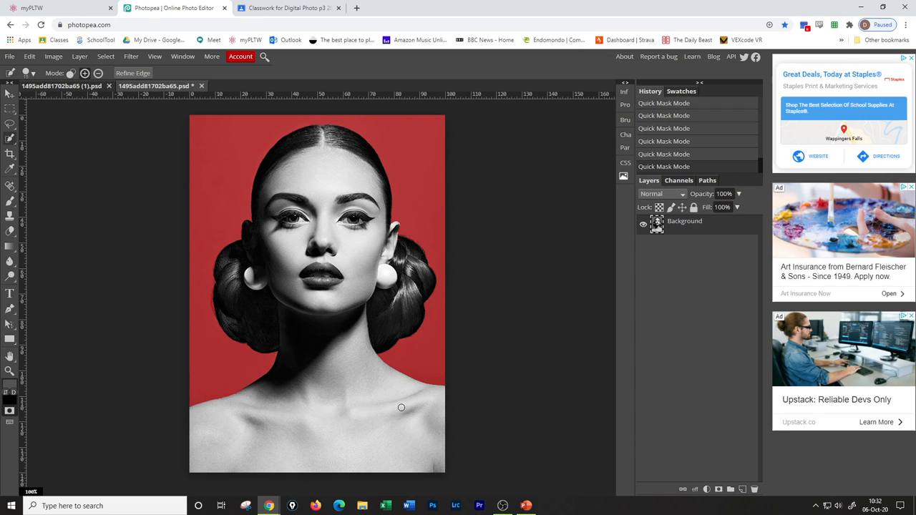
key(q)
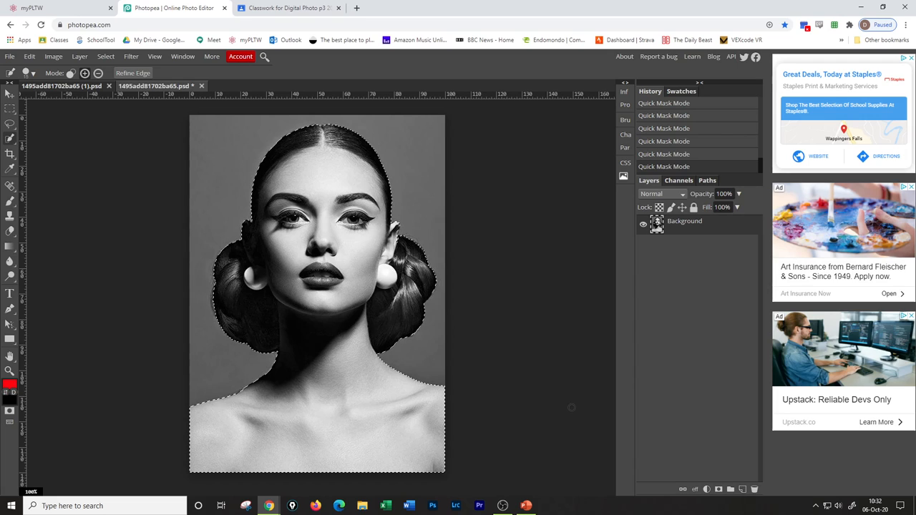
key(ctrl+j)
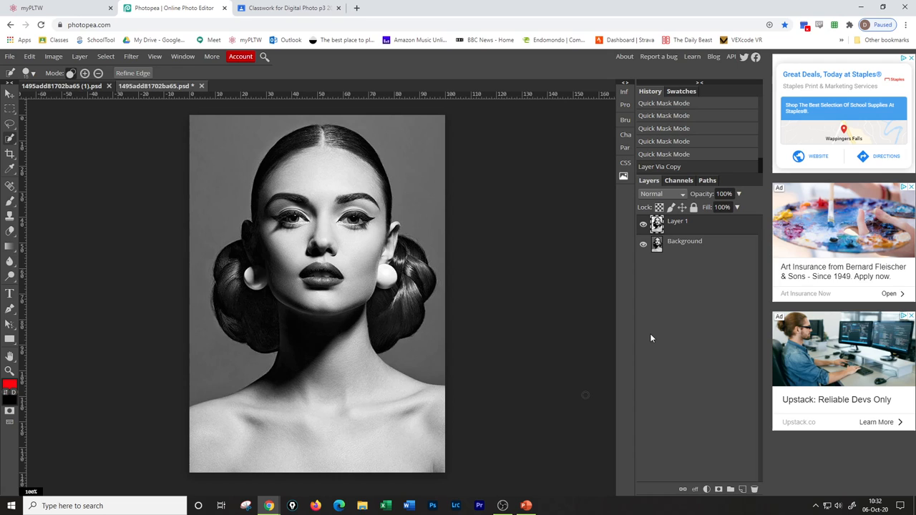
Hide the Background layer, test a quick neck-and-shoulders selection in Quick Mask, then deselect.
click(643, 243)
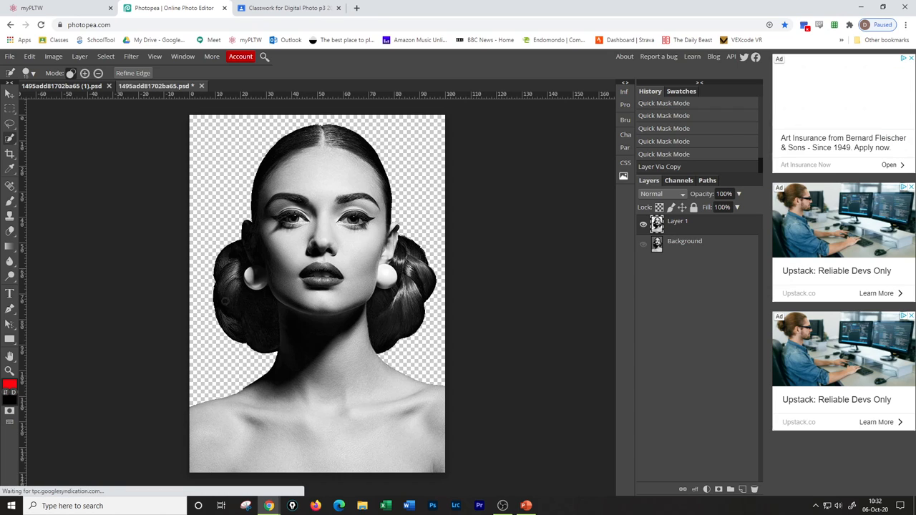
click(230, 301)
click(386, 326)
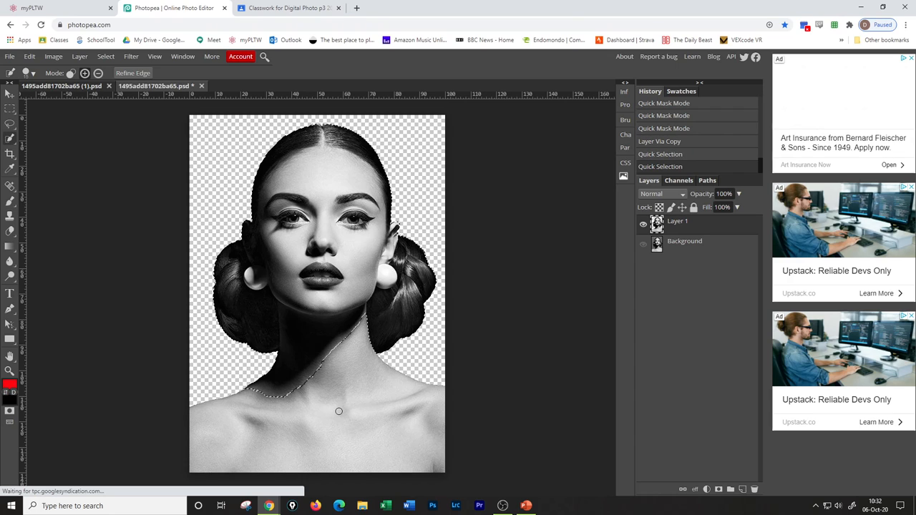
key(q)
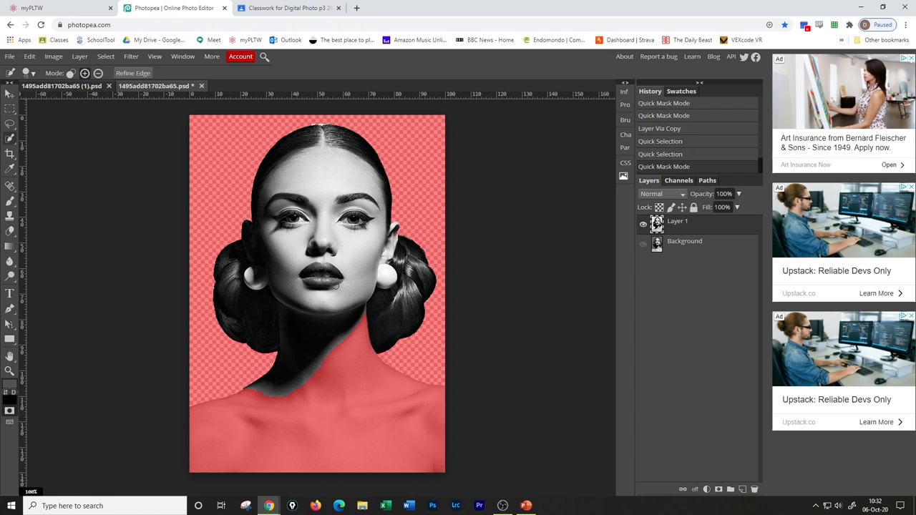
key(q)
key(ctrl+d)
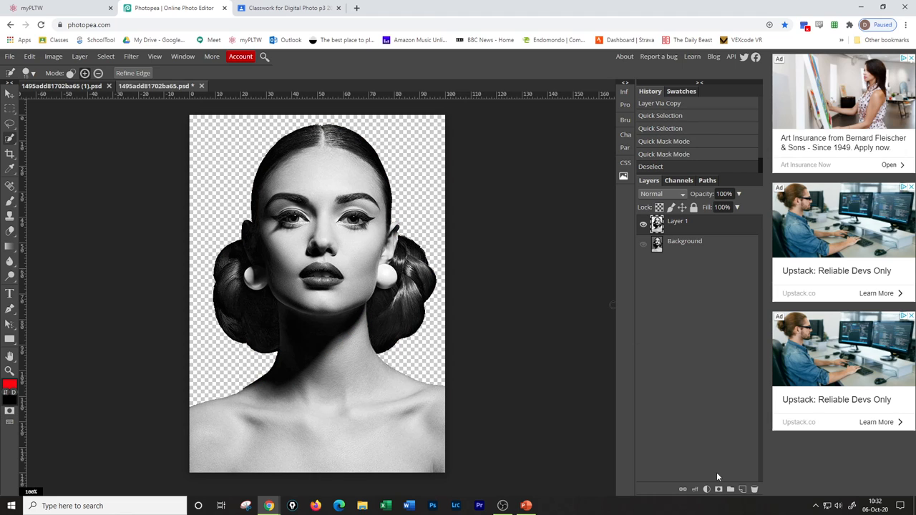
Add a blank layer mask to Layer 1 and set a larger Brush with 75% hardness.
click(718, 489)
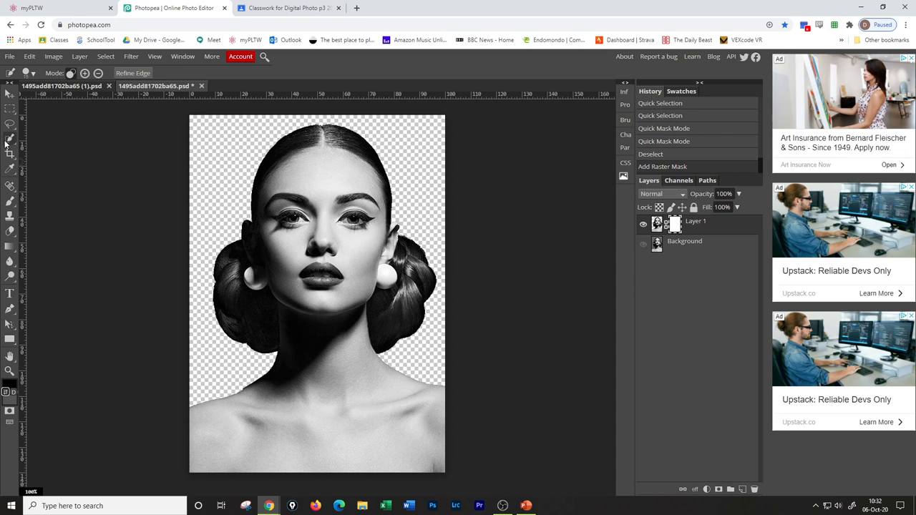
click(10, 200)
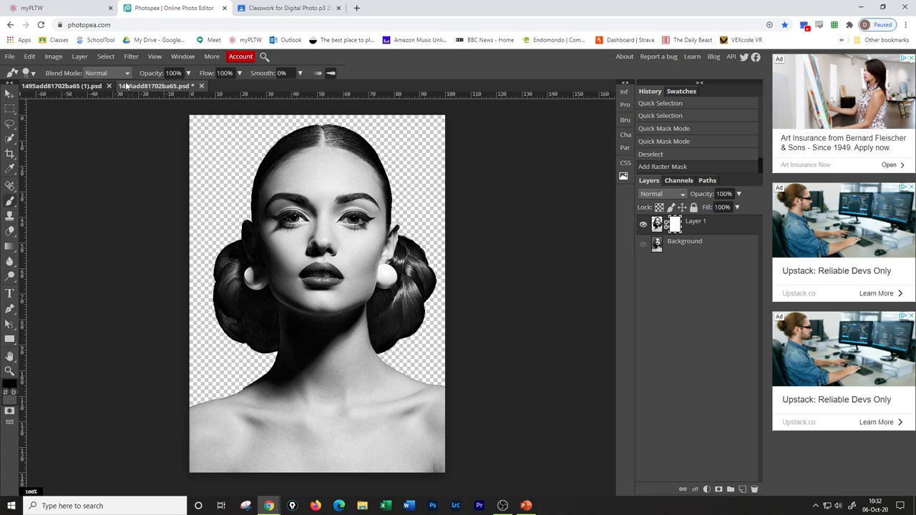
click(33, 73)
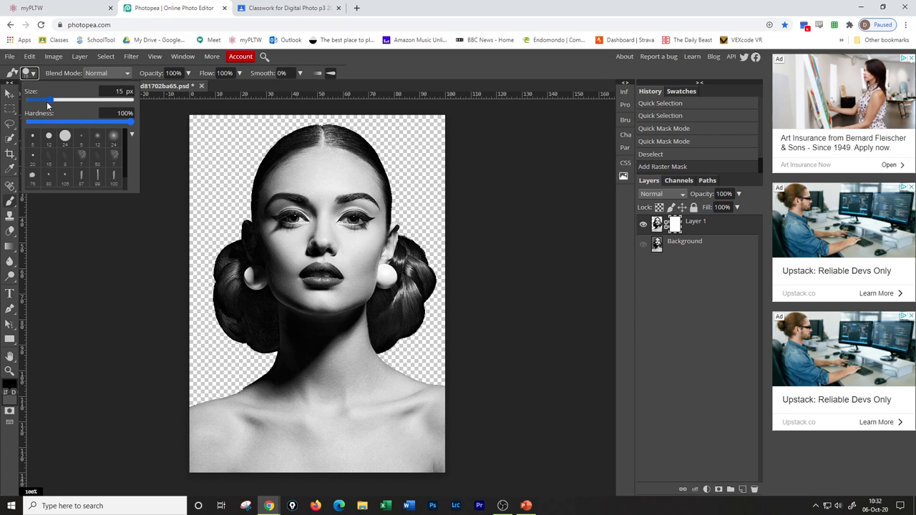
drag(131, 122, 105, 121)
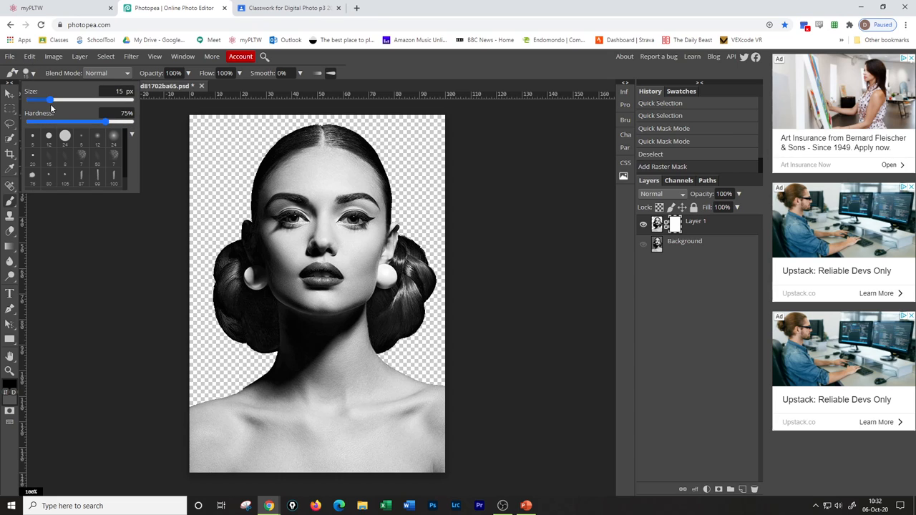
drag(50, 99, 57, 100)
click(212, 267)
Mask out both hair buns, the earrings and the hair along the top of the head.
mouse_move(212, 267)
mouse_down()
mouse_move(261, 344)
mouse_move(222, 282)
mouse_move(222, 251)
mouse_move(261, 322)
mouse_up()
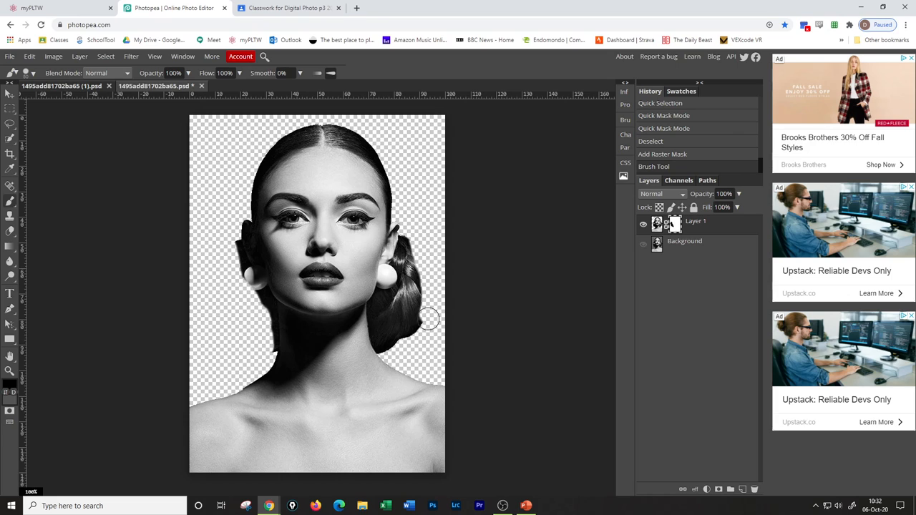
mouse_move(427, 261)
mouse_down()
mouse_move(412, 333)
mouse_move(413, 243)
mouse_move(405, 315)
mouse_move(387, 343)
mouse_up()
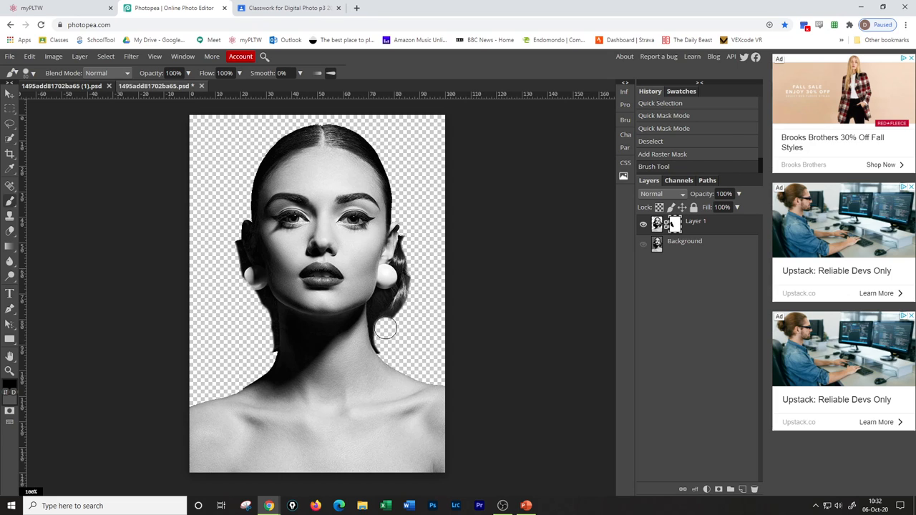
drag(415, 282, 411, 258)
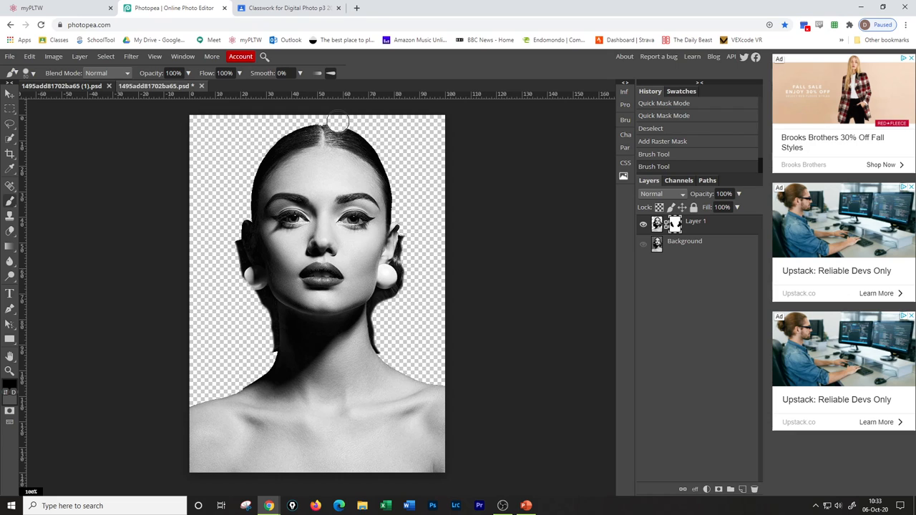
mouse_move(346, 122)
mouse_down()
mouse_move(397, 169)
mouse_move(404, 196)
mouse_up()
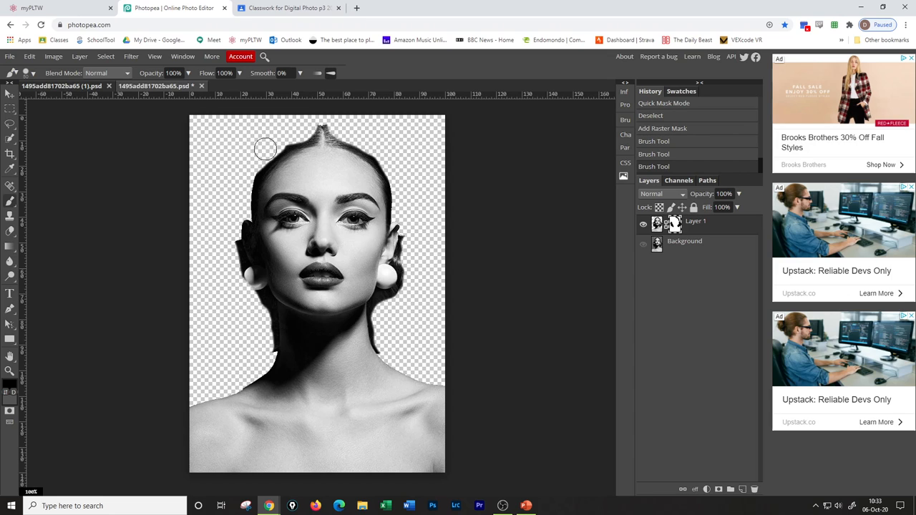
click(302, 129)
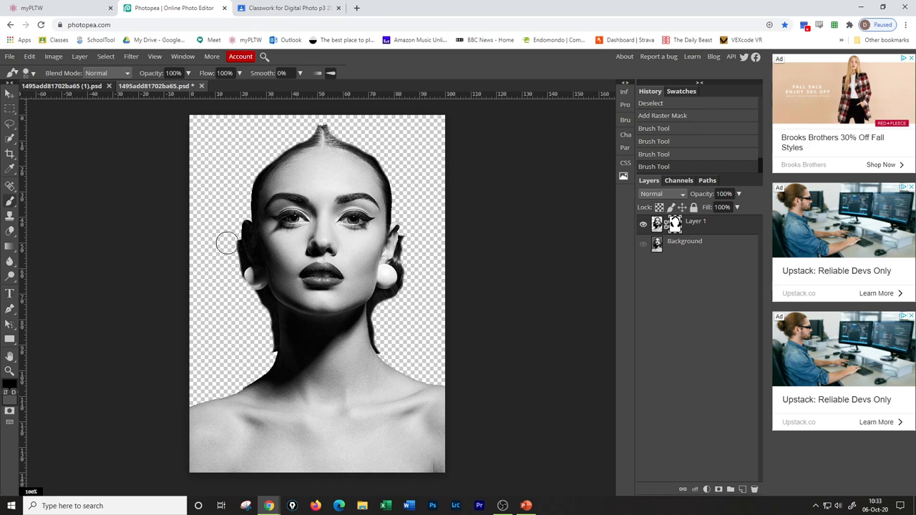
click(244, 287)
click(252, 277)
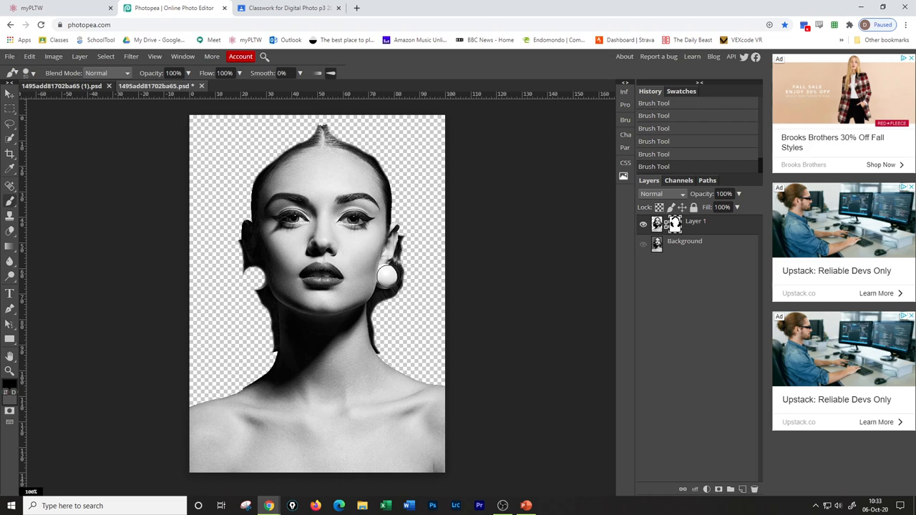
drag(387, 274, 395, 284)
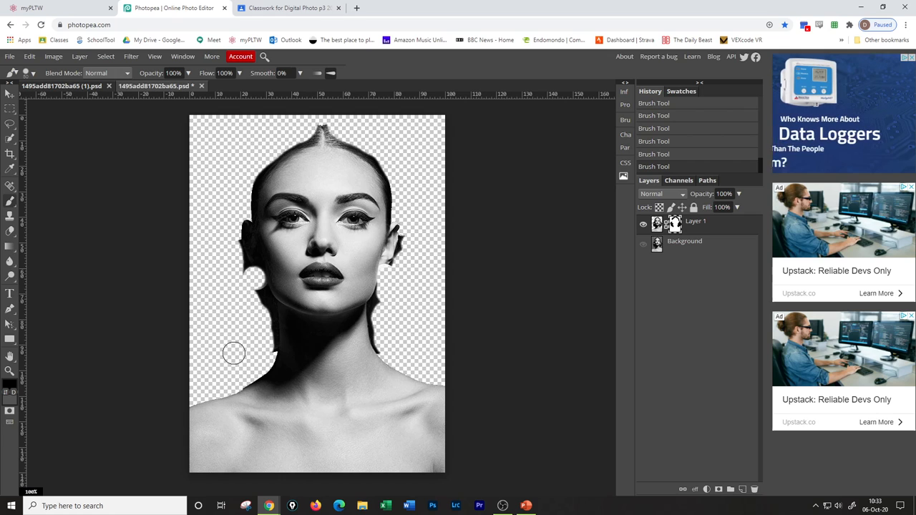
scroll(233, 352, up, 1)
scroll(233, 352, up, 1)
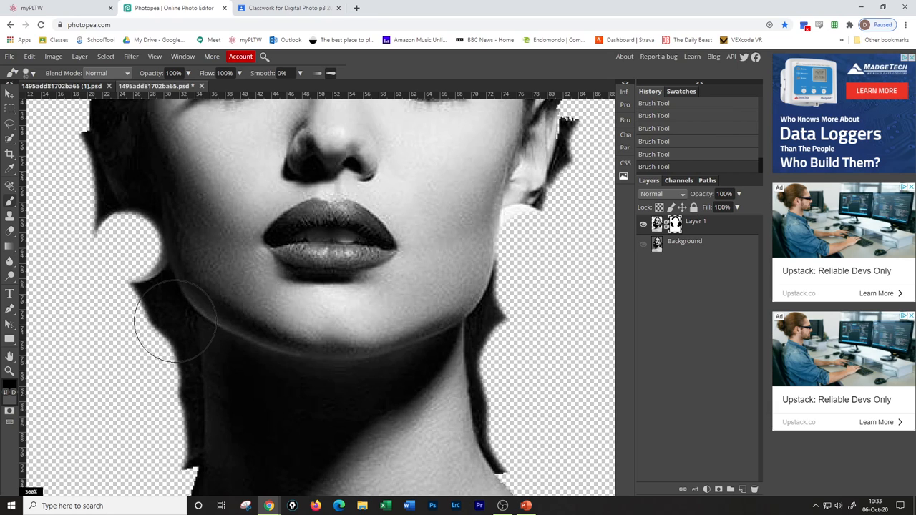
Mask away the dark remnants and slivers along the left neck edge and below the left ear.
drag(133, 274, 156, 287)
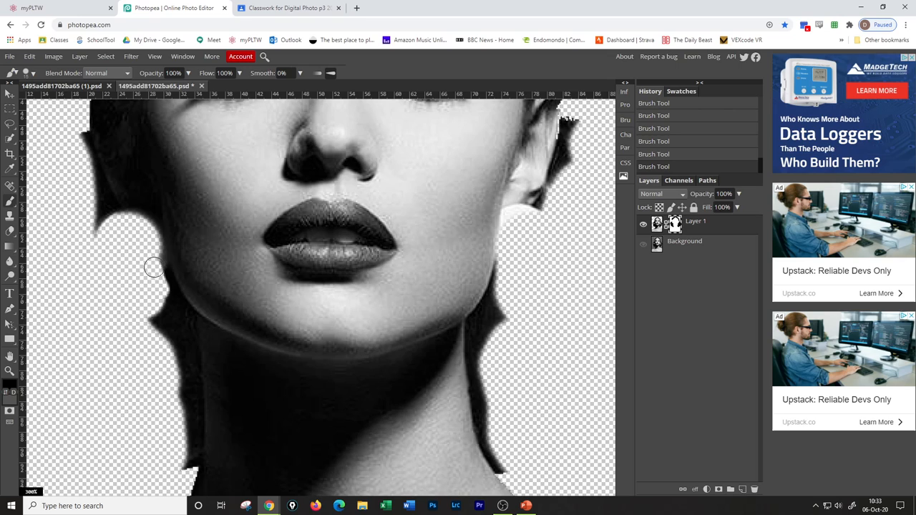
mouse_move(153, 268)
mouse_down()
mouse_move(170, 299)
mouse_move(183, 476)
mouse_move(185, 405)
mouse_up()
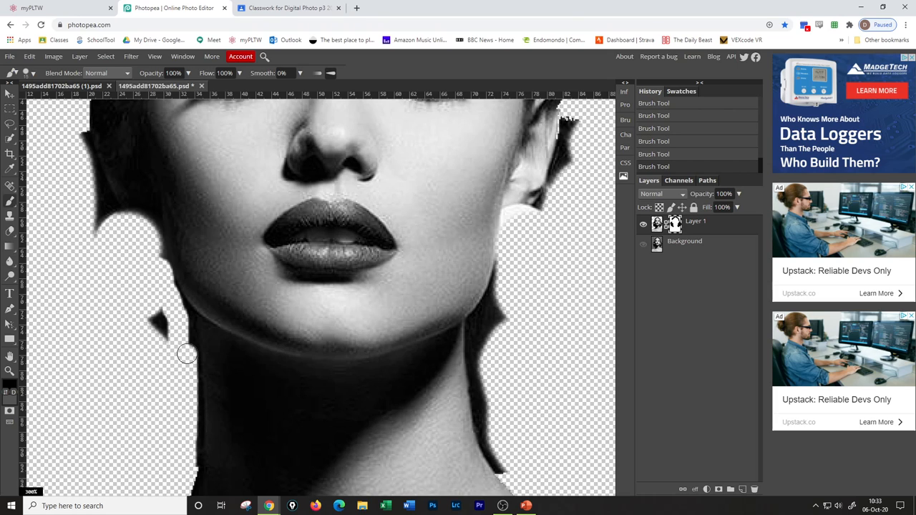
drag(174, 317, 154, 332)
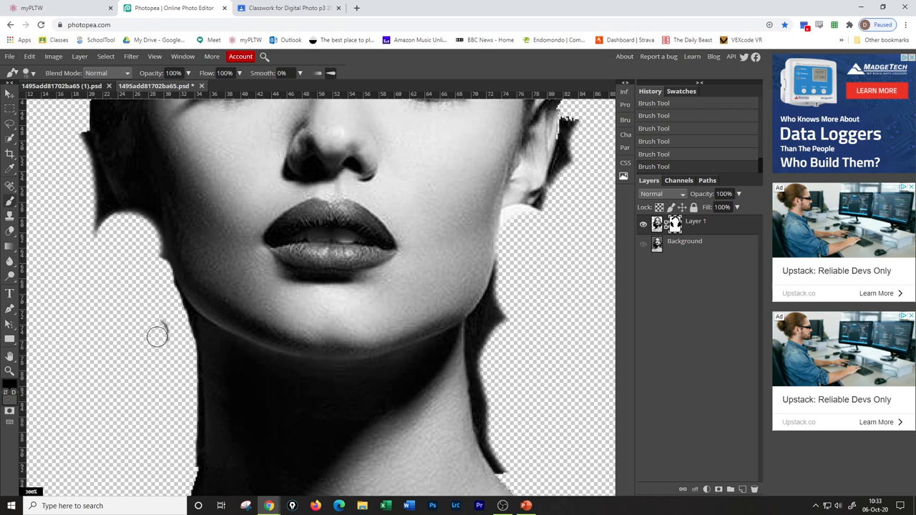
drag(189, 469, 187, 437)
click(161, 326)
scroll(159, 326, up, 3)
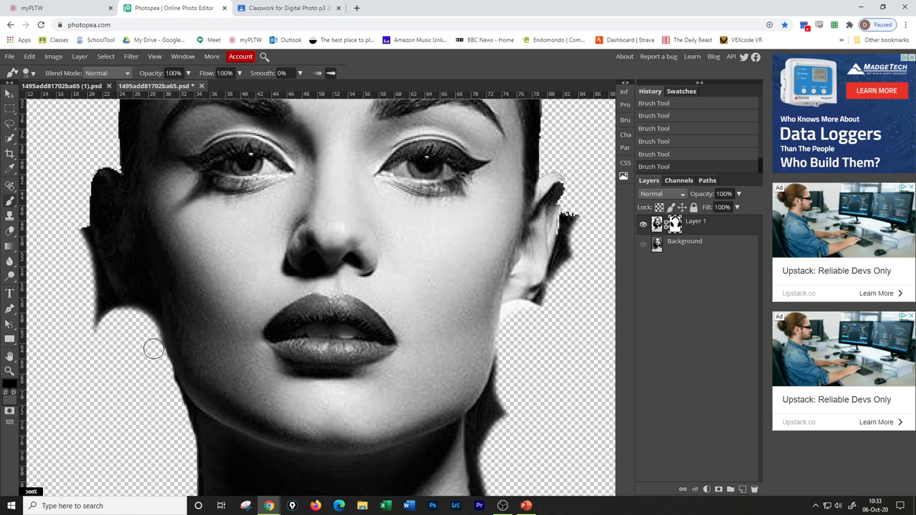
drag(118, 326, 90, 290)
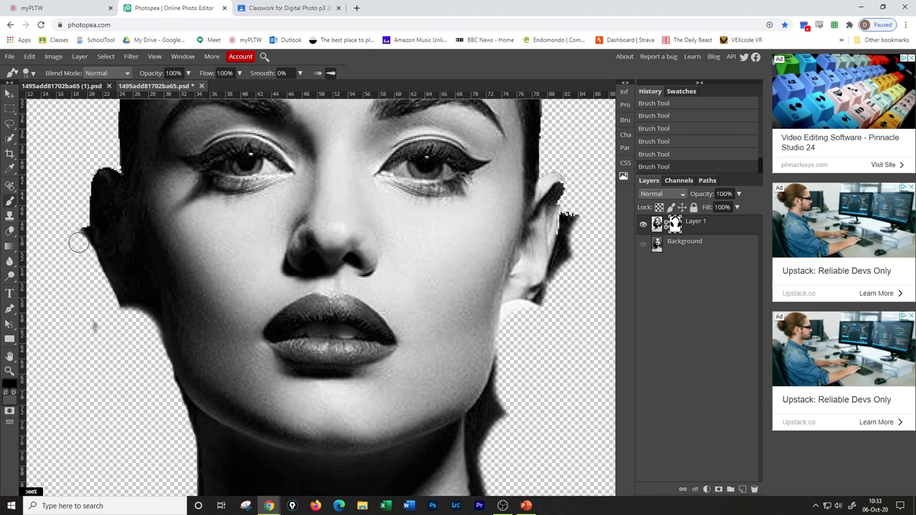
scroll(90, 337, up, 5)
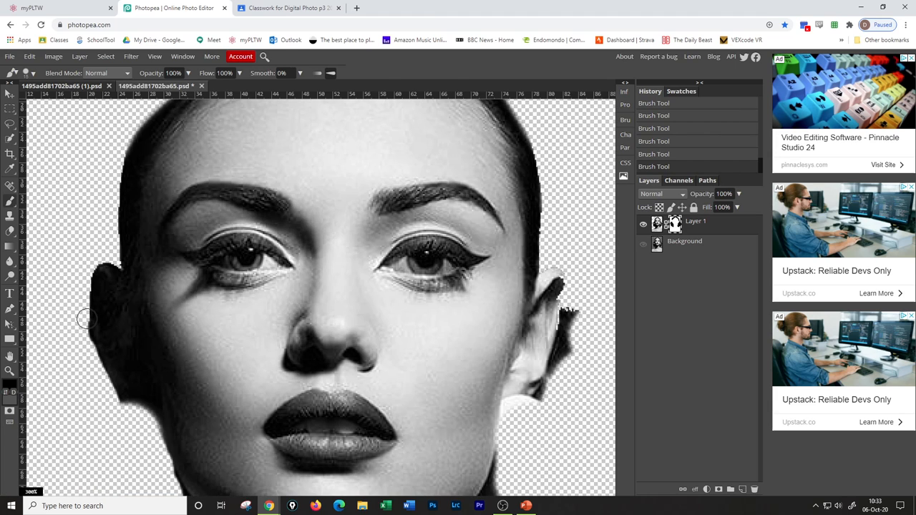
scroll(86, 312, up, 5)
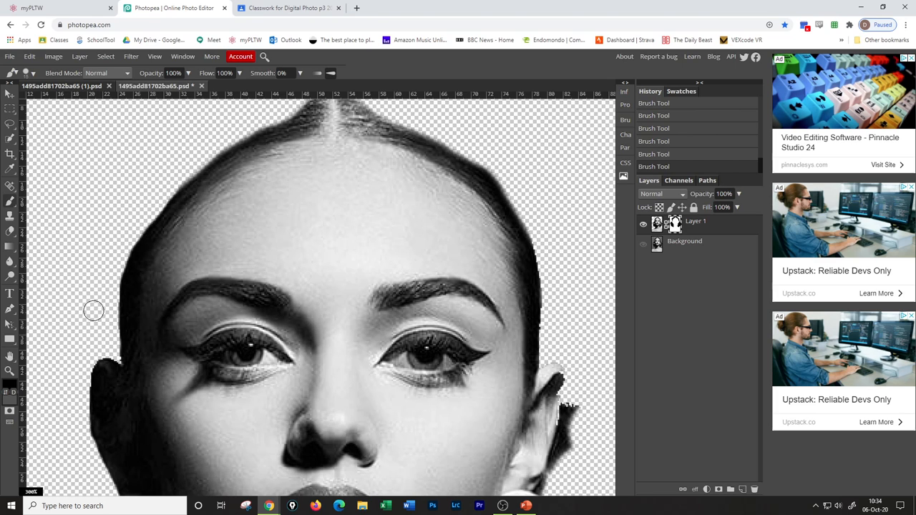
scroll(145, 260, up, 3)
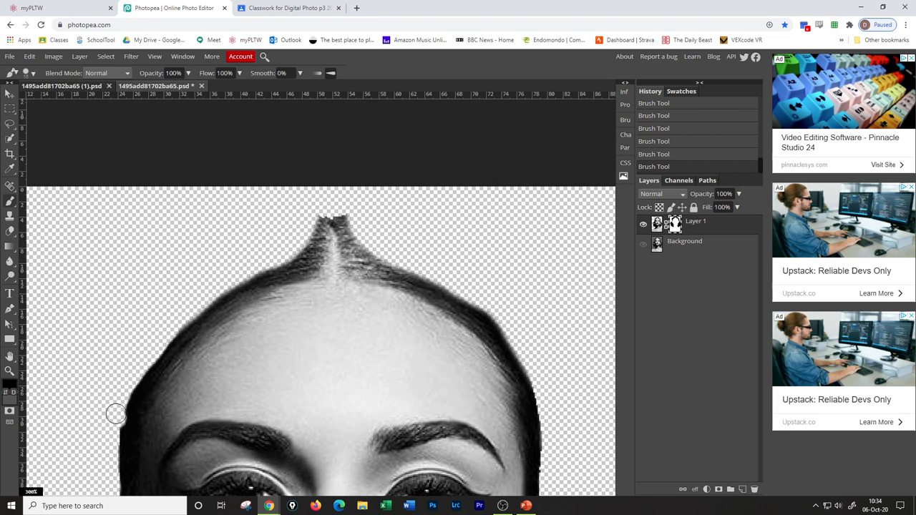
Touch up the left face edge and hairline peak, dismiss an accidental reload, and undo the last strokes.
drag(118, 419, 137, 365)
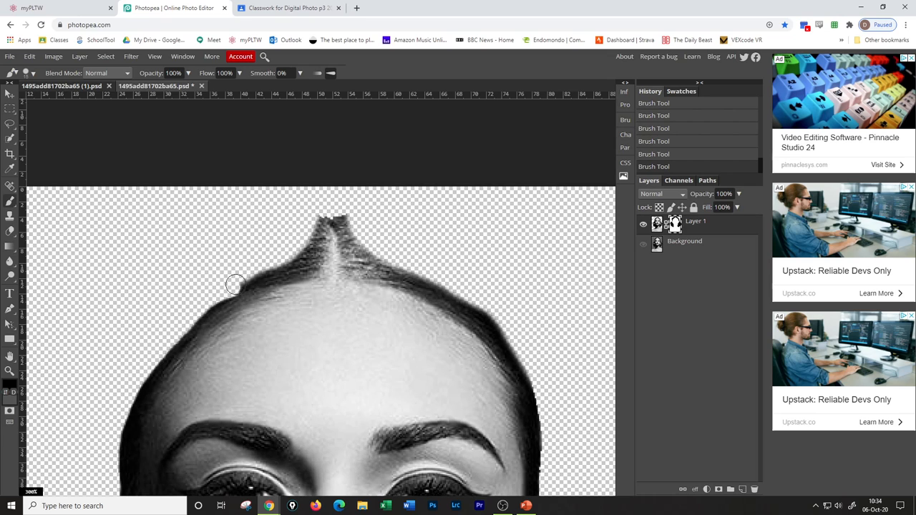
drag(273, 271, 319, 216)
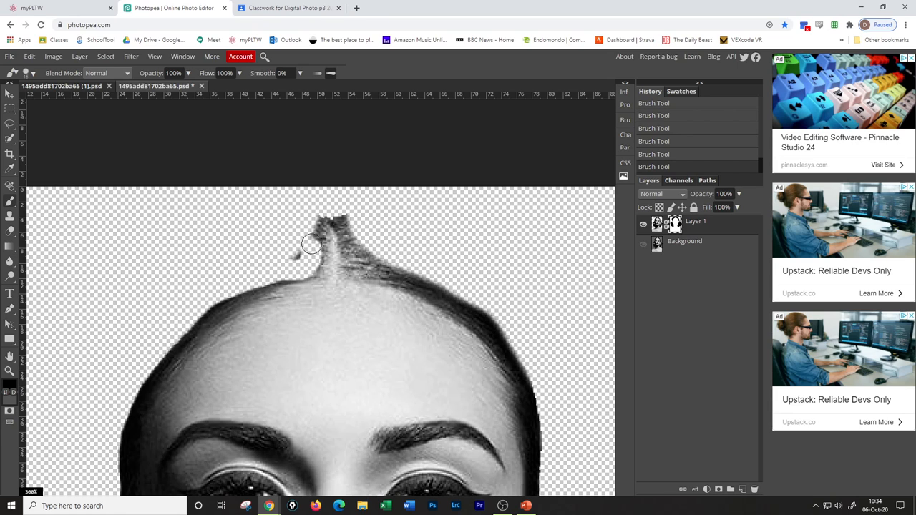
key(F5)
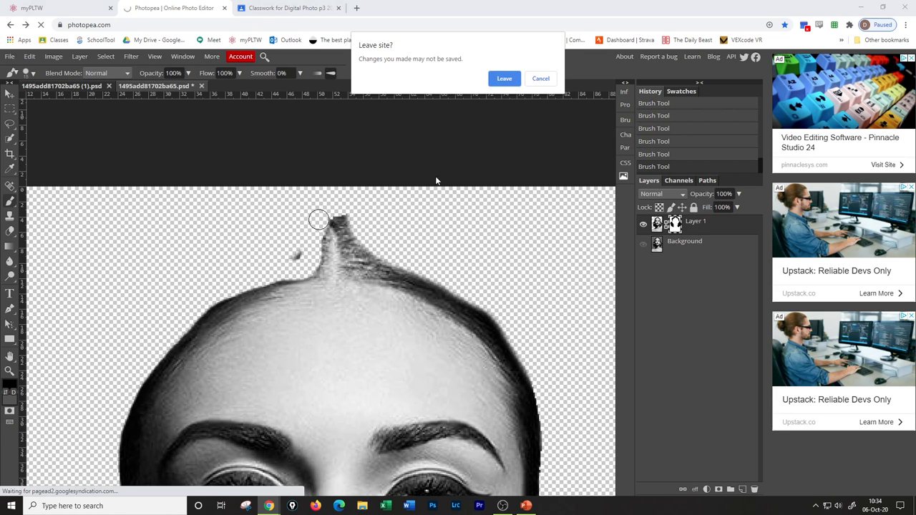
click(540, 78)
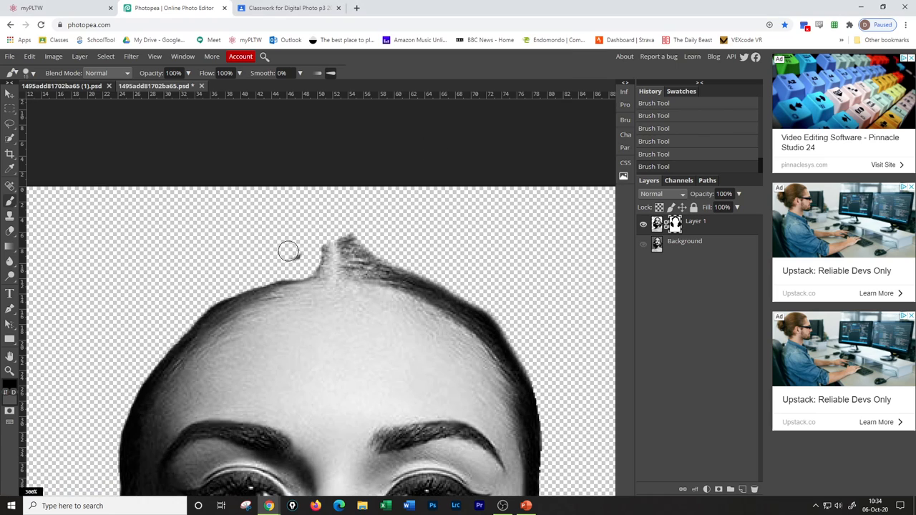
drag(336, 215, 293, 254)
key(ctrl+z)
key(ctrl+z)
key(ctrl+z)
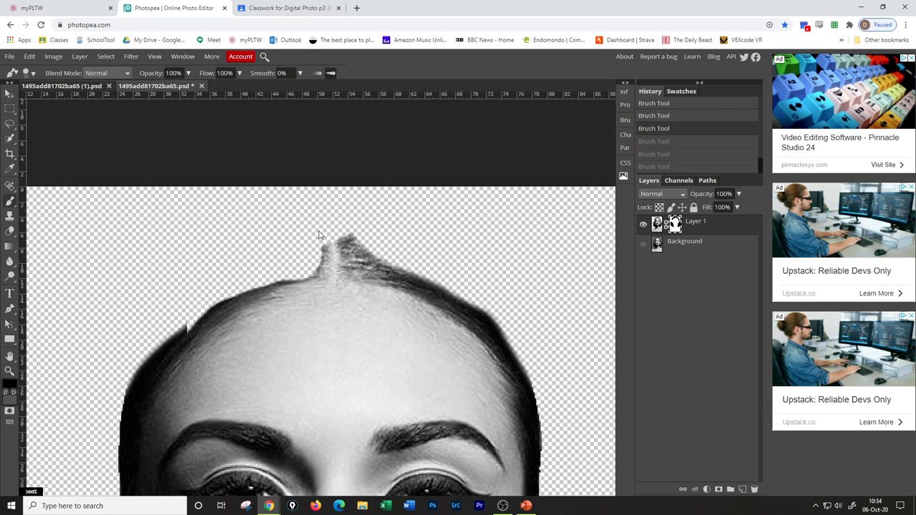
key(ctrl+z)
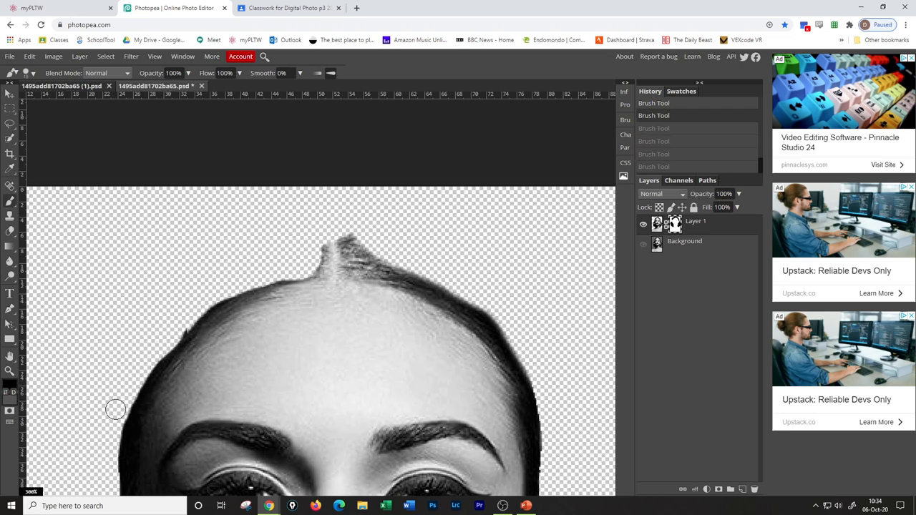
Mask the stray hair along the left hairline and the fringe on the right side.
drag(183, 313, 109, 429)
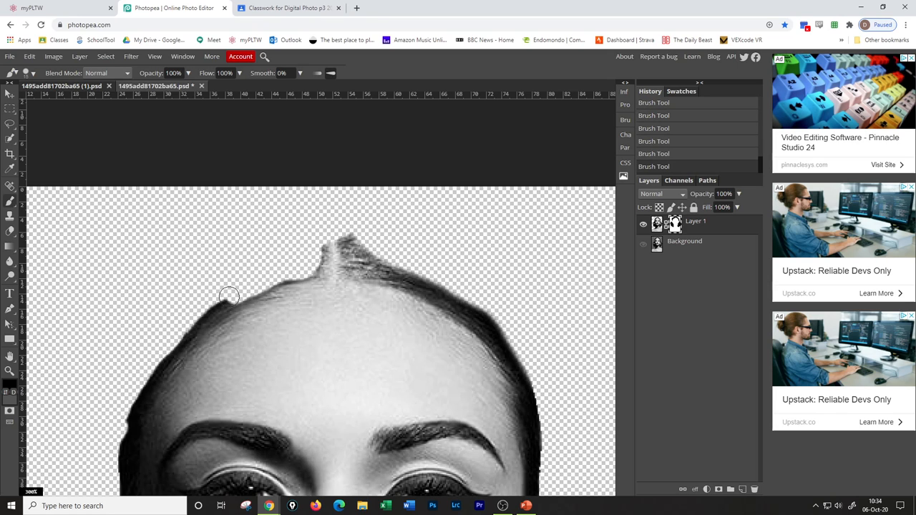
drag(182, 315, 138, 389)
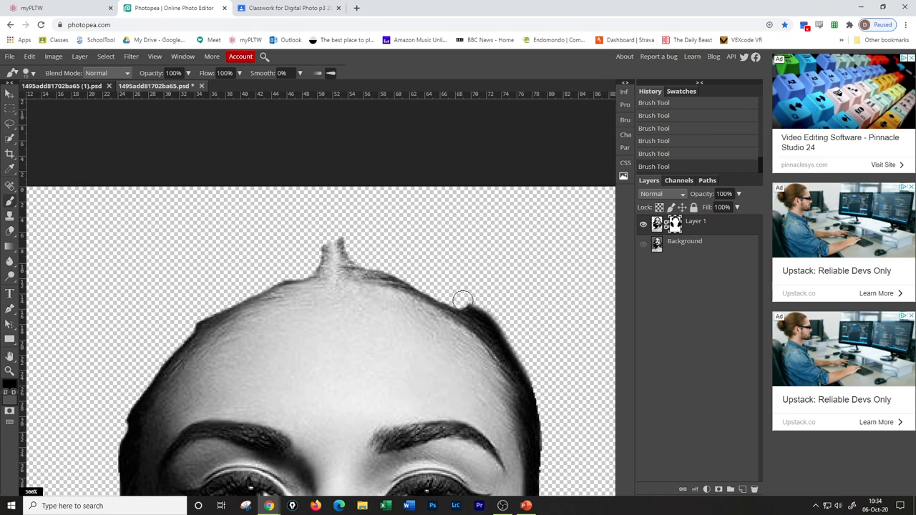
drag(505, 340, 551, 451)
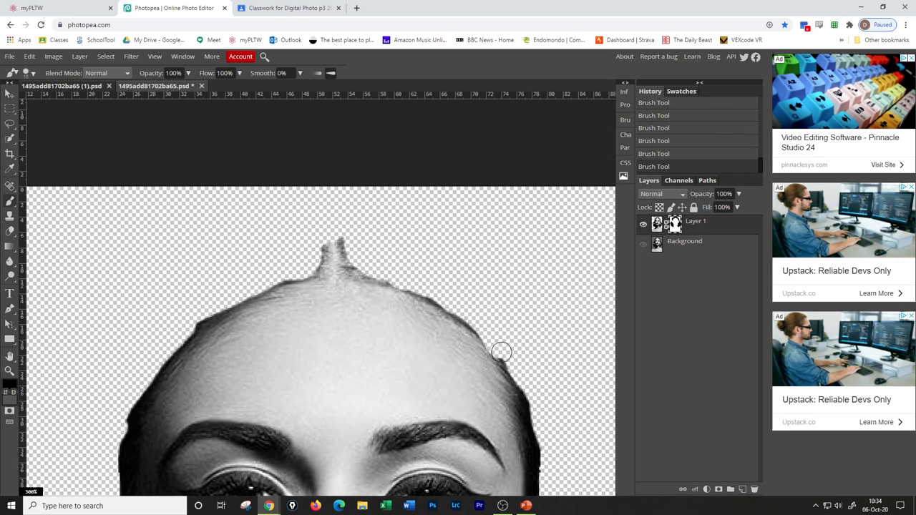
scroll(528, 400, down, 3)
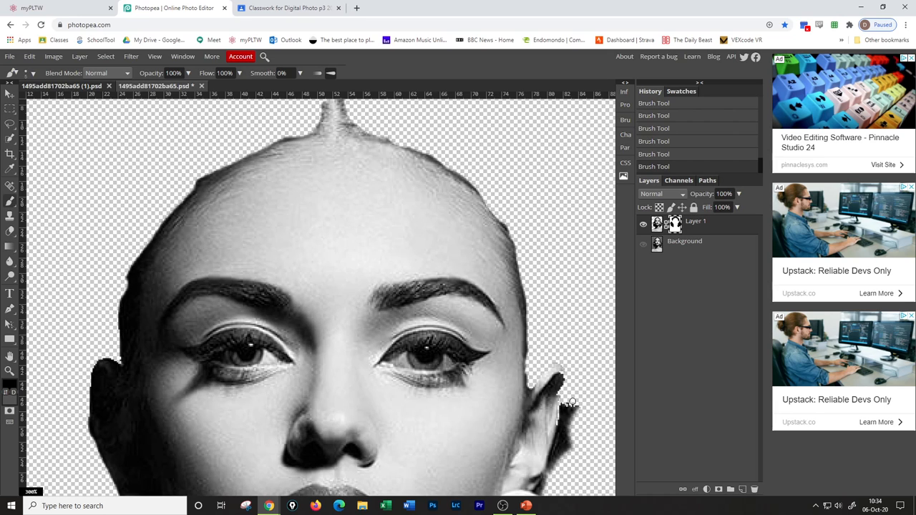
Mask the leftover dark hair beside the ear and along its outer edge.
drag(568, 402, 565, 440)
scroll(569, 430, down, 5)
scroll(568, 286, up, 2)
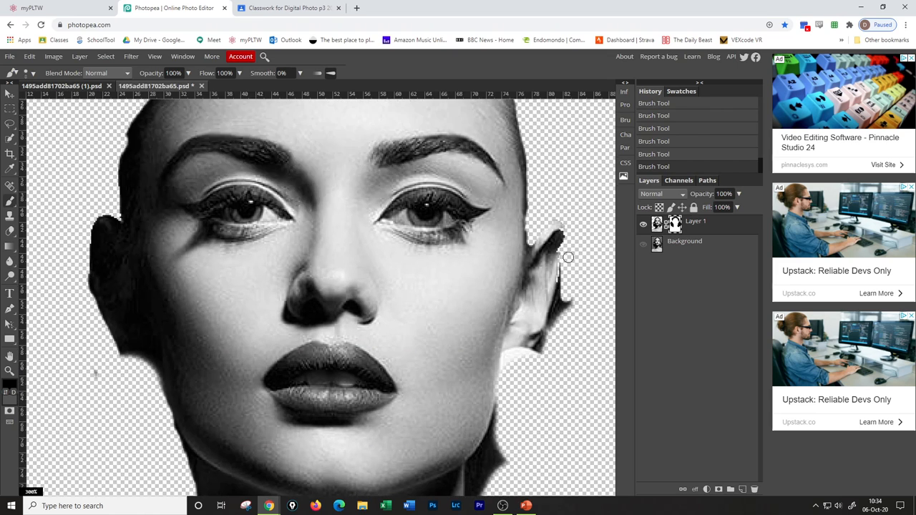
drag(565, 280, 565, 302)
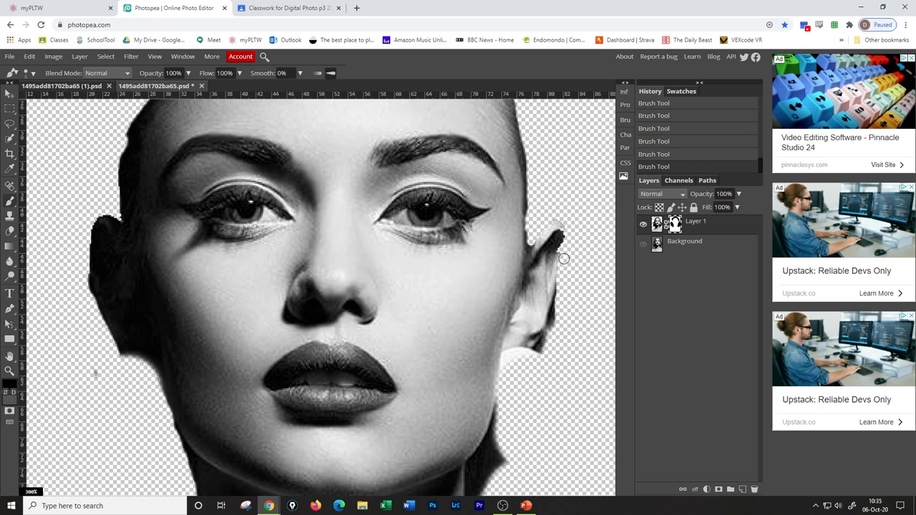
drag(562, 299, 532, 358)
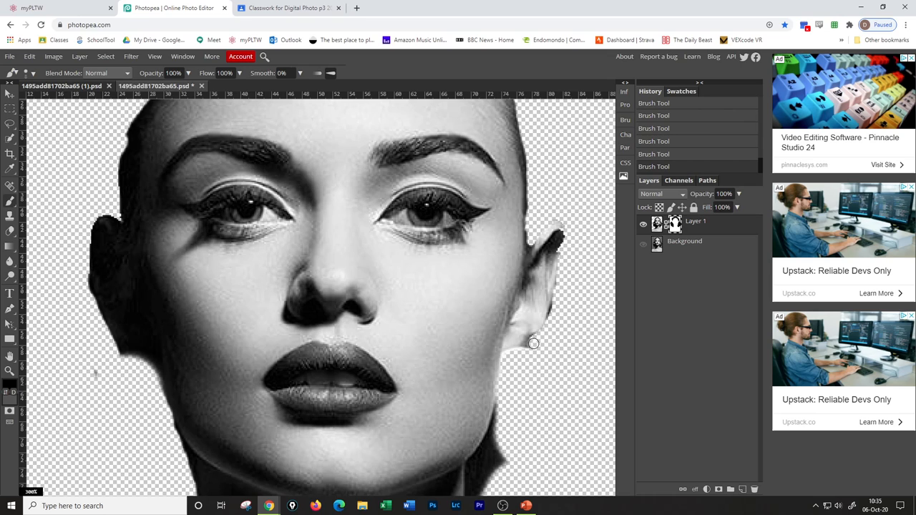
scroll(530, 373, down, 3)
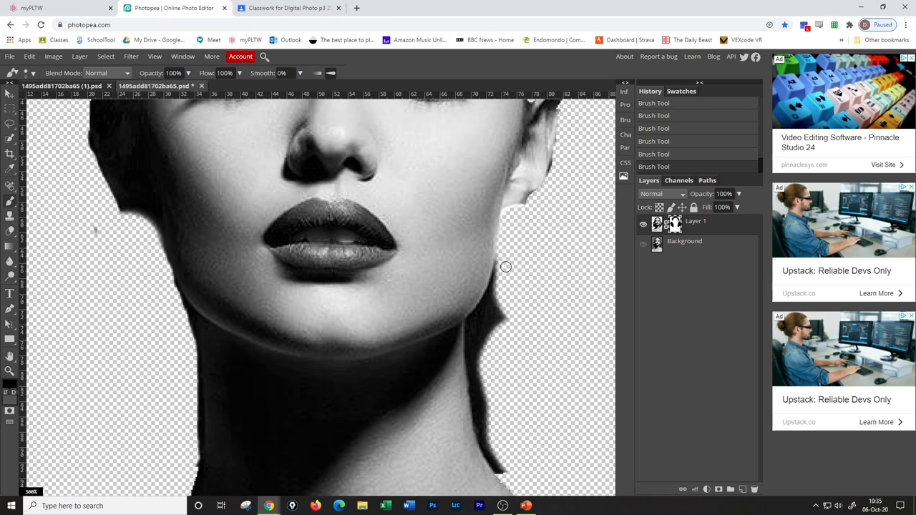
Mask the dark edges along the jaw and neck outline and a stray background mark, then fit the portrait in view.
drag(499, 274, 477, 314)
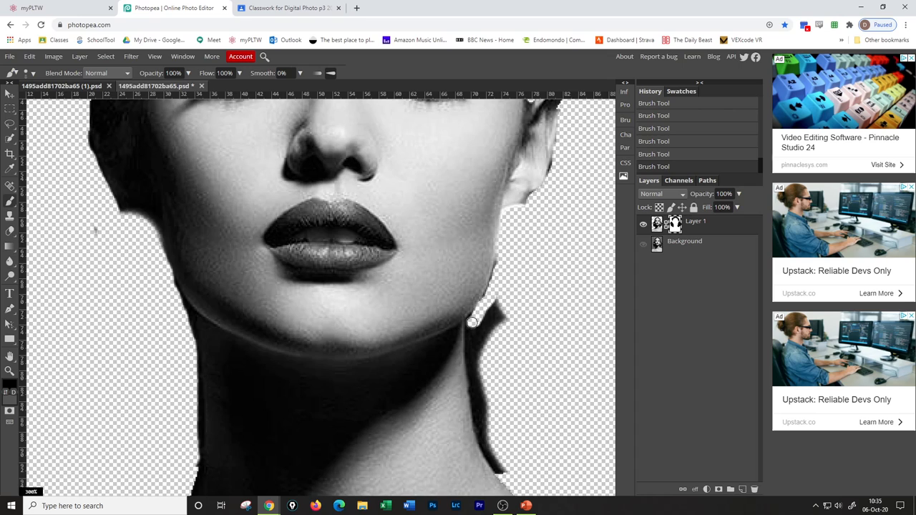
mouse_move(471, 321)
mouse_down()
mouse_move(474, 336)
mouse_move(503, 307)
mouse_move(483, 336)
mouse_up()
mouse_move(481, 443)
mouse_down()
mouse_move(468, 351)
mouse_move(476, 403)
mouse_up()
drag(483, 437, 498, 469)
mouse_move(497, 436)
mouse_down()
mouse_move(486, 374)
mouse_move(483, 405)
mouse_up()
drag(486, 357, 510, 313)
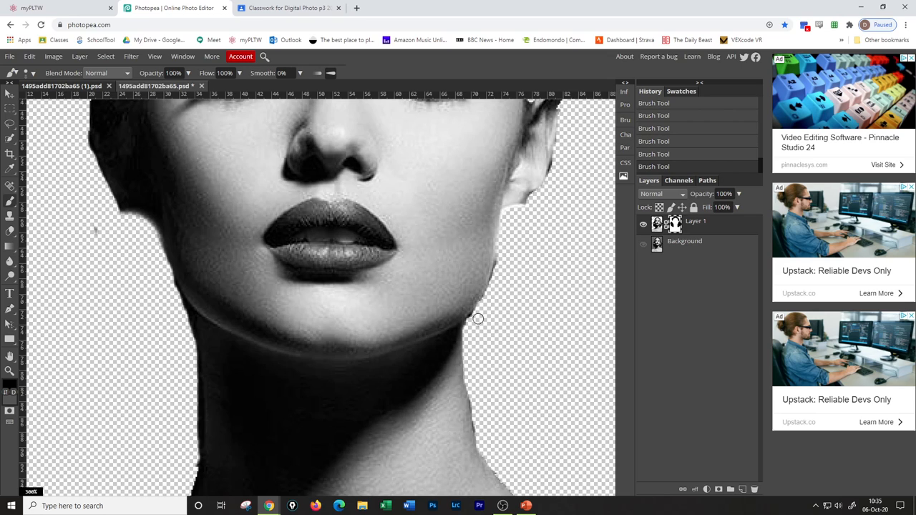
key(ctrl+0)
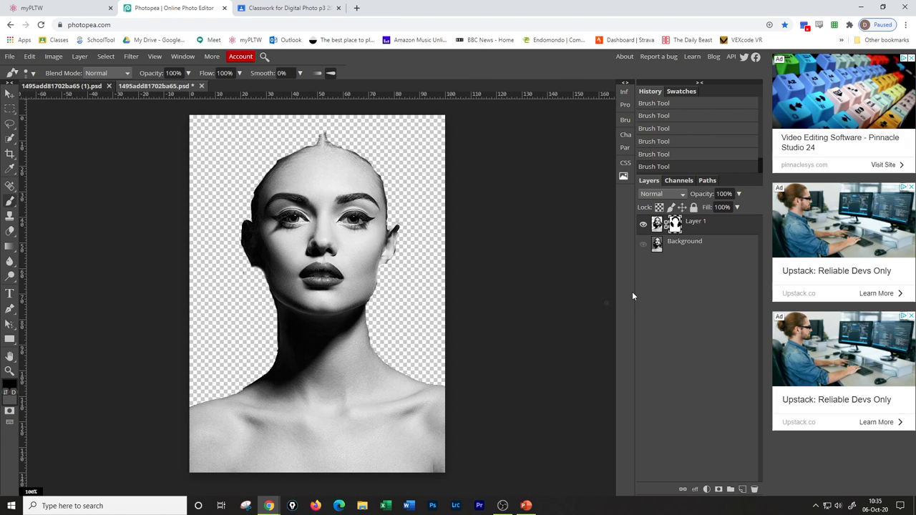
Add a new empty layer and load Layer 1's figure outline as a selection.
click(743, 489)
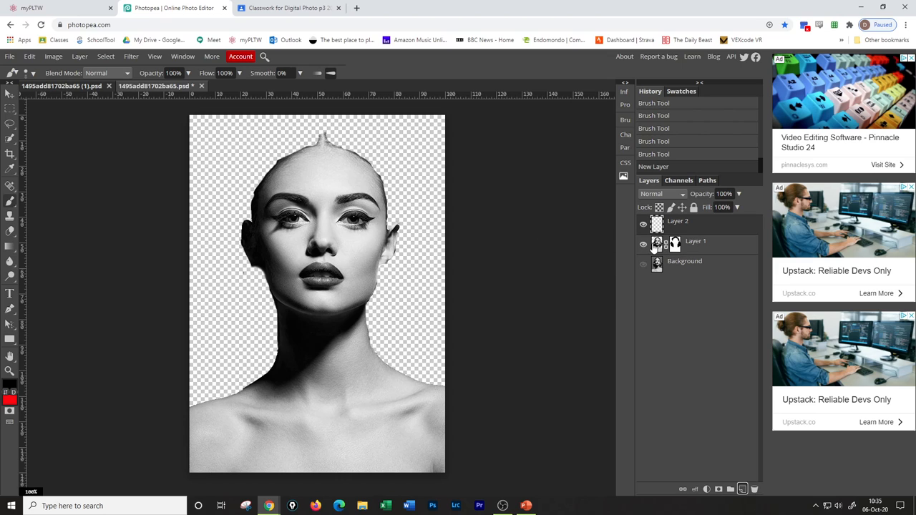
ctrl+click(658, 244)
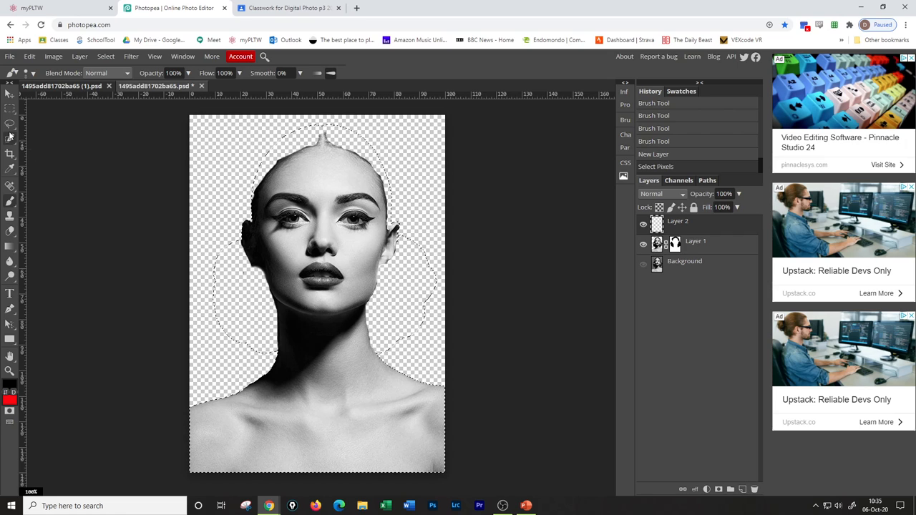
click(10, 94)
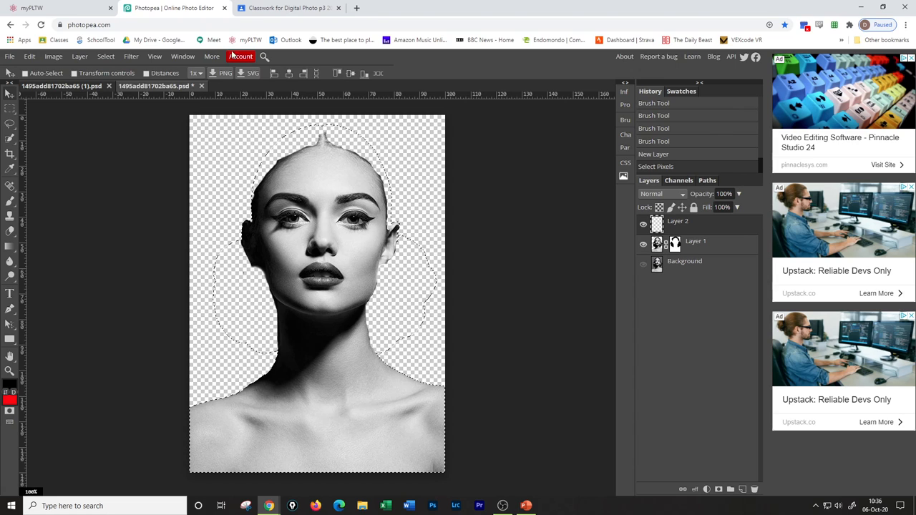
In the other browser tab, search Google for "skin tones color" and switch to image results.
click(304, 8)
click(304, 24)
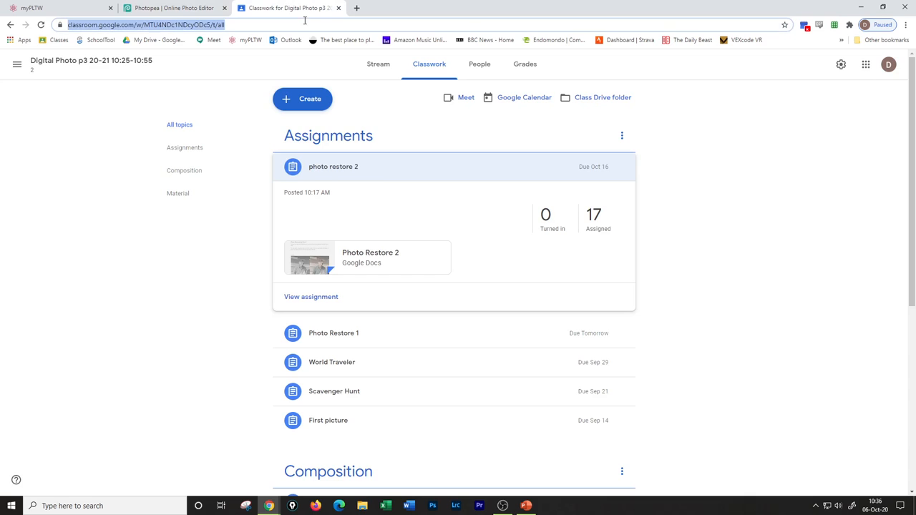
text(skin tio)
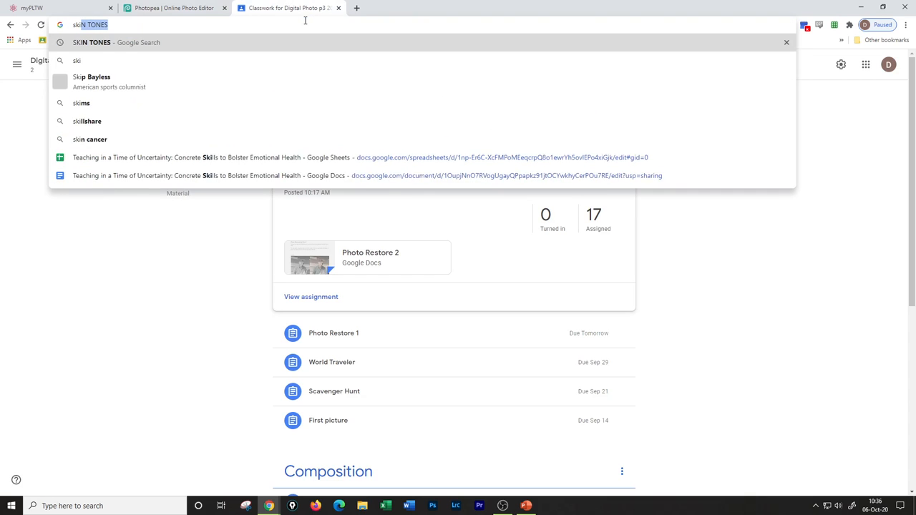
key(BackSpace)
key(BackSpace)
text(ones color)
key(Return)
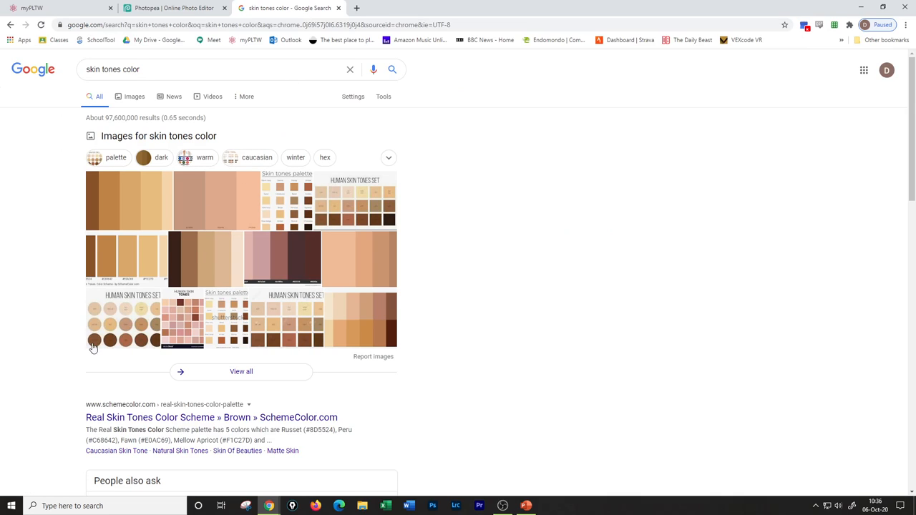
click(96, 346)
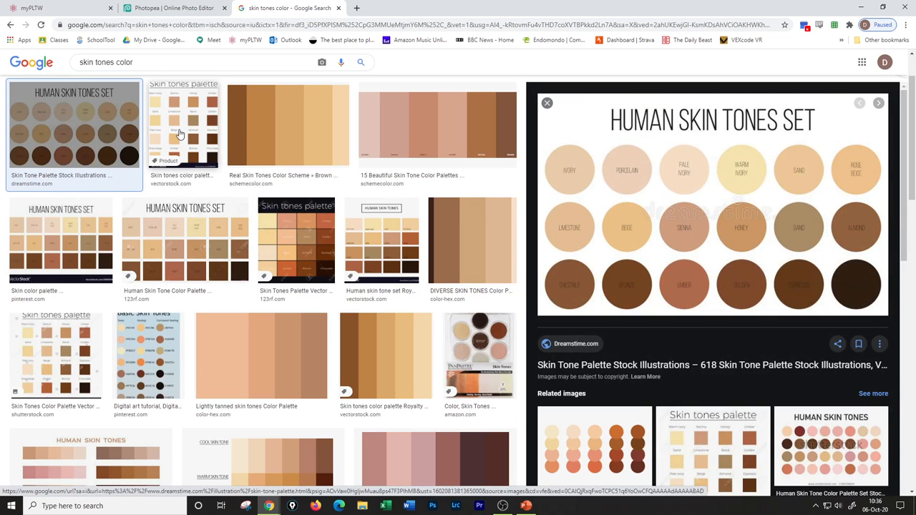
Preview several skin tone palettes including the Basic Skin Tones hex chart, then return to Photopea.
click(179, 134)
click(297, 240)
click(381, 240)
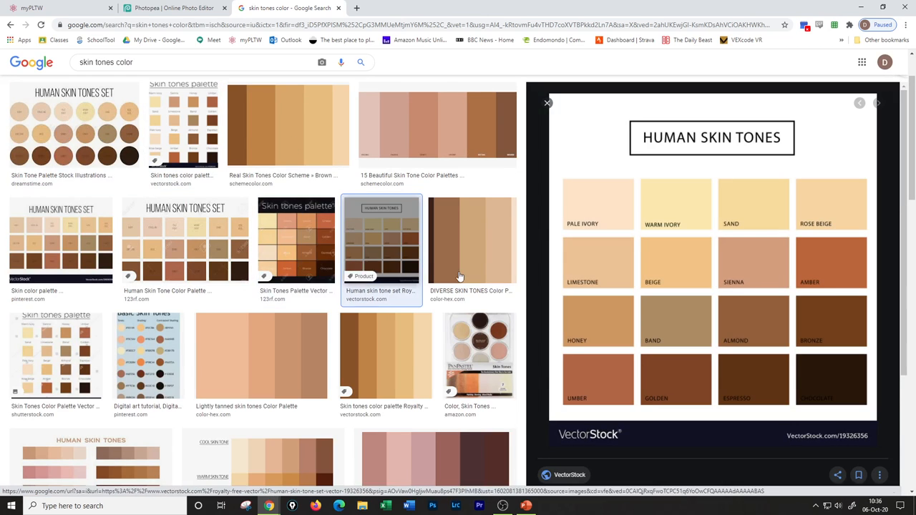
click(469, 240)
click(148, 354)
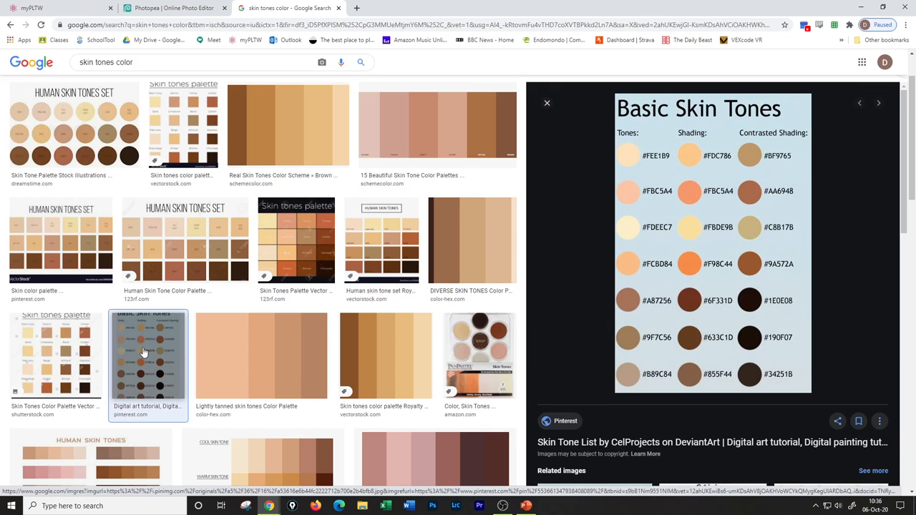
mouse_move(713, 243)
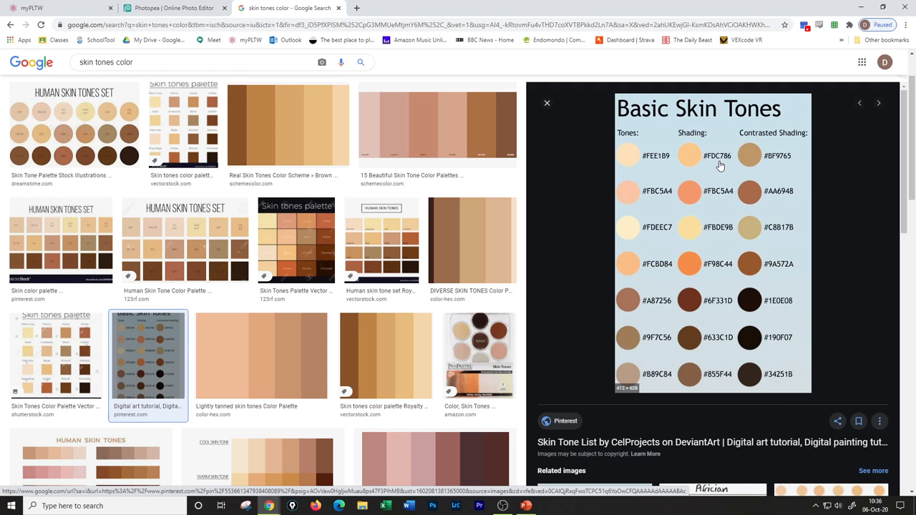
click(173, 8)
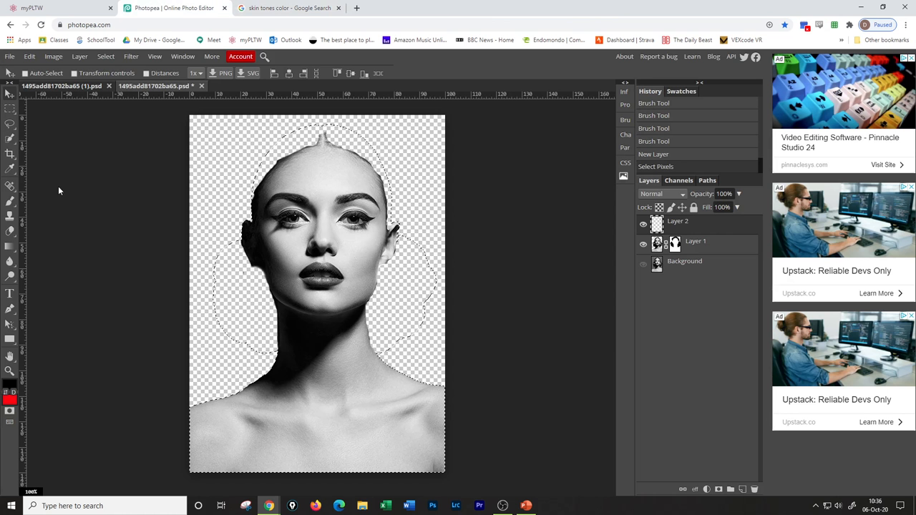
Set the Brush paint colour to the skin tone hex fdc786.
click(11, 202)
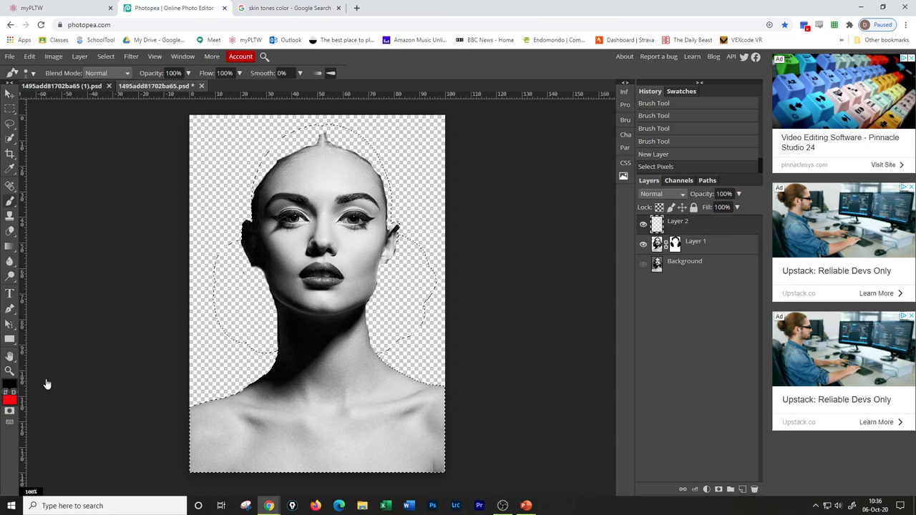
click(11, 392)
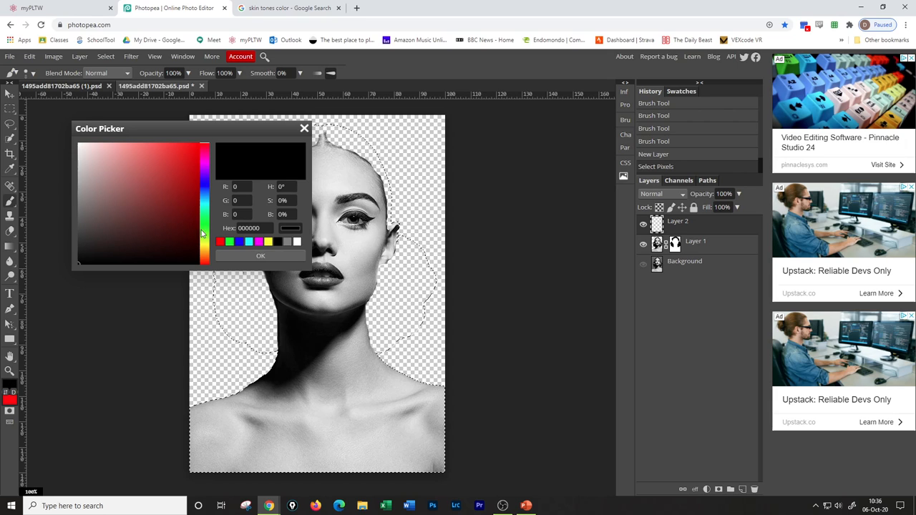
double_click(255, 227)
text(dc786)
key(Return)
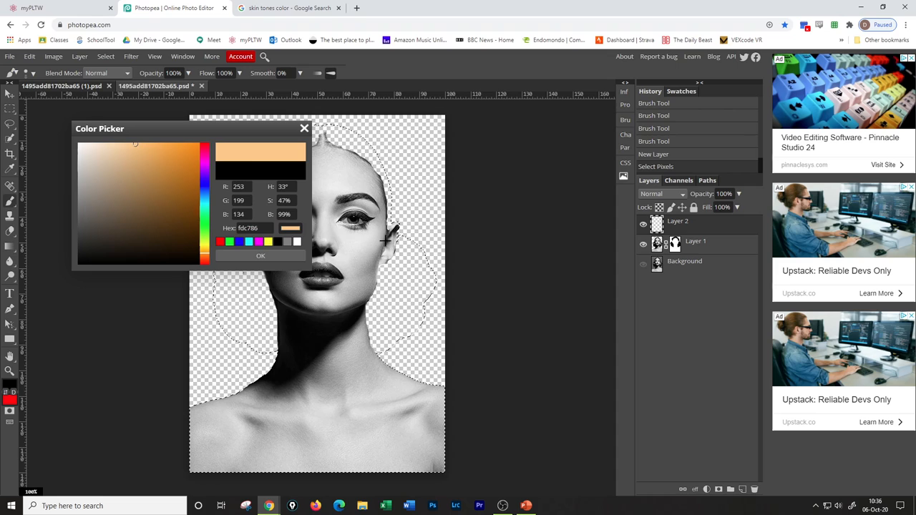
click(261, 254)
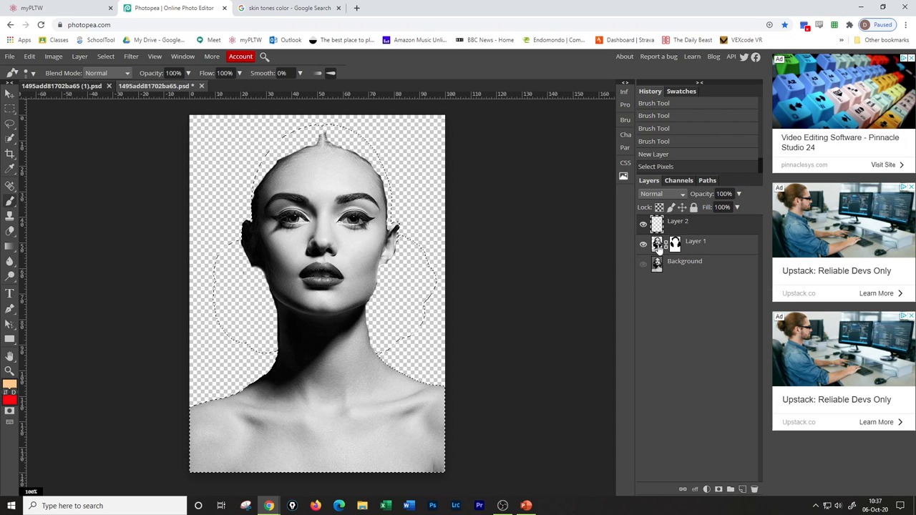
Reload the figure selection, paint skin tone over the face, and set Layer 2's blend mode to Multiply.
ctrl+click(657, 246)
mouse_move(243, 336)
mouse_down()
mouse_move(223, 254)
mouse_move(327, 143)
mouse_move(272, 250)
mouse_move(339, 425)
mouse_move(451, 294)
mouse_move(404, 412)
mouse_move(422, 118)
mouse_move(425, 420)
mouse_move(208, 485)
mouse_move(208, 418)
mouse_move(201, 422)
mouse_move(286, 319)
mouse_move(324, 301)
mouse_move(334, 204)
mouse_move(329, 325)
mouse_up()
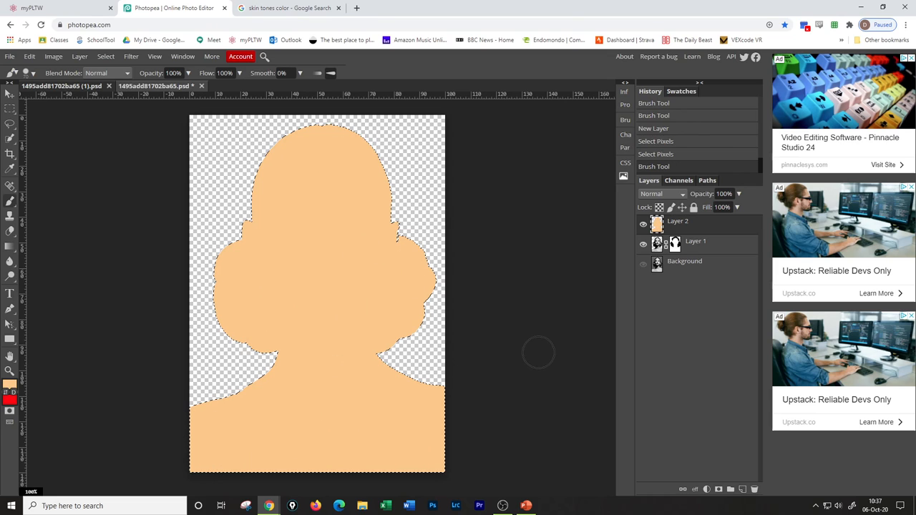
click(683, 195)
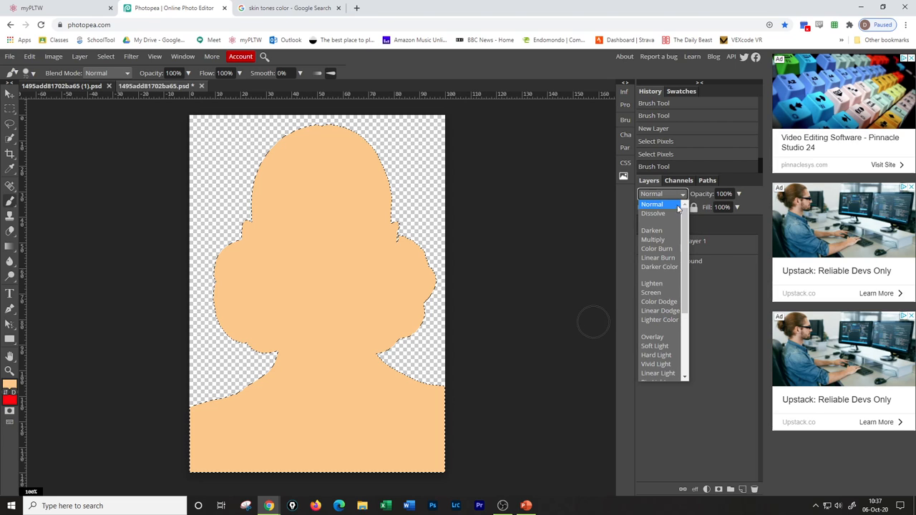
click(670, 242)
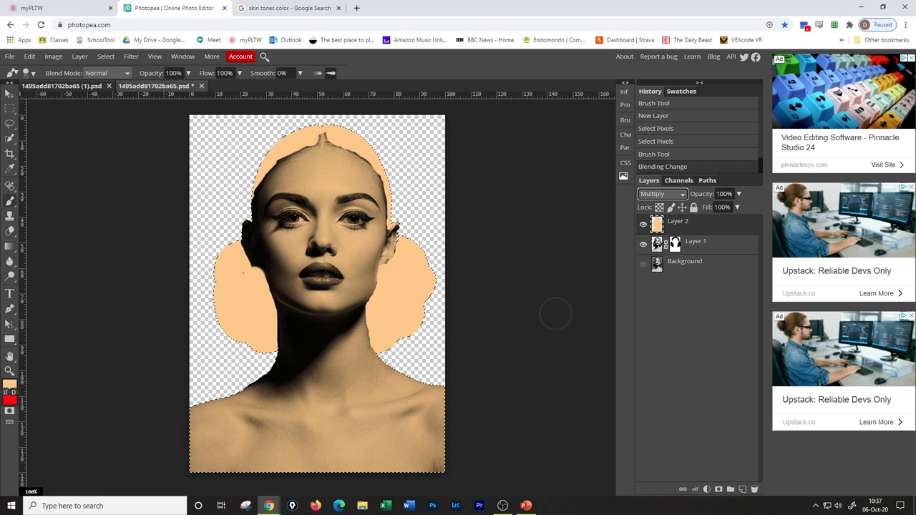
Move Layer 1's mask onto the skin-tone layer, hide Layer 1, show the Background and target the new mask.
drag(685, 247, 685, 230)
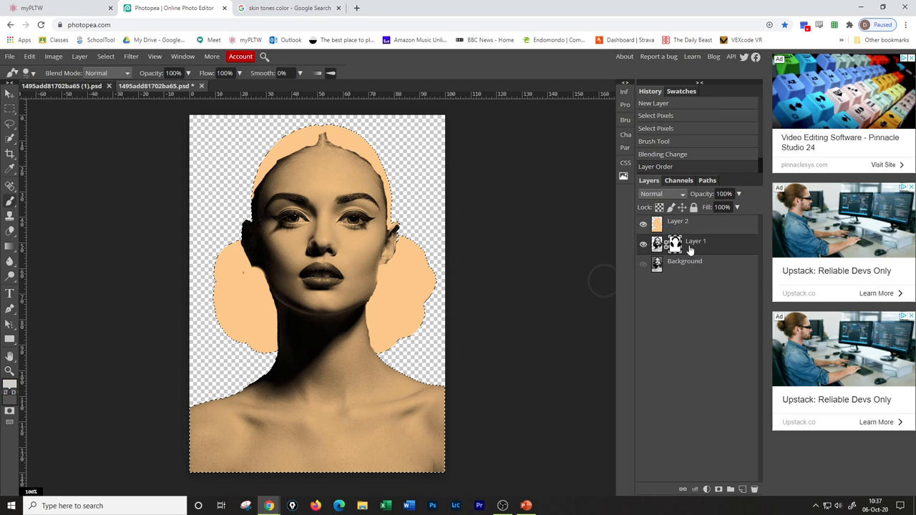
drag(675, 243, 676, 222)
click(644, 243)
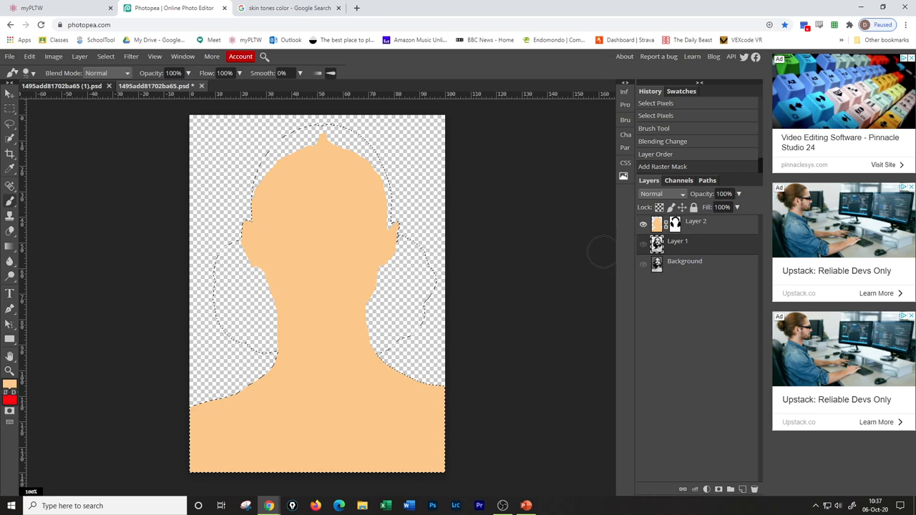
click(641, 265)
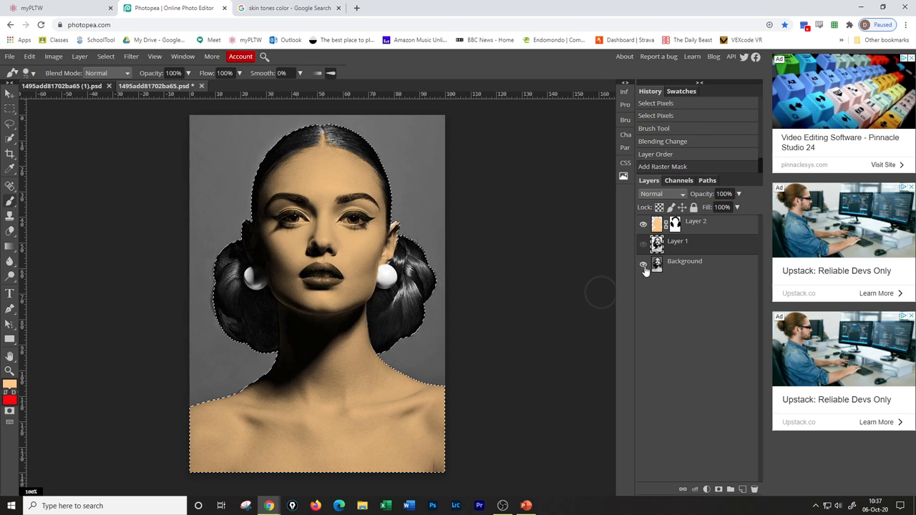
click(643, 265)
click(643, 265)
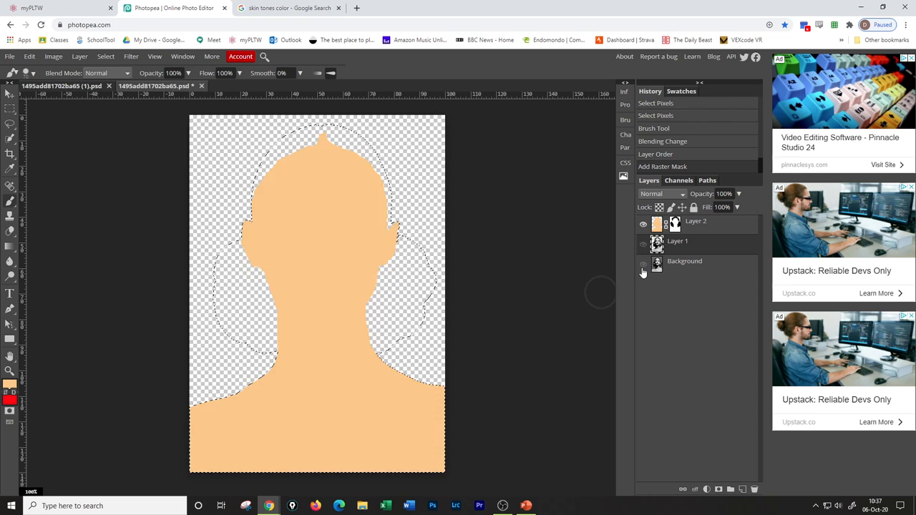
click(643, 265)
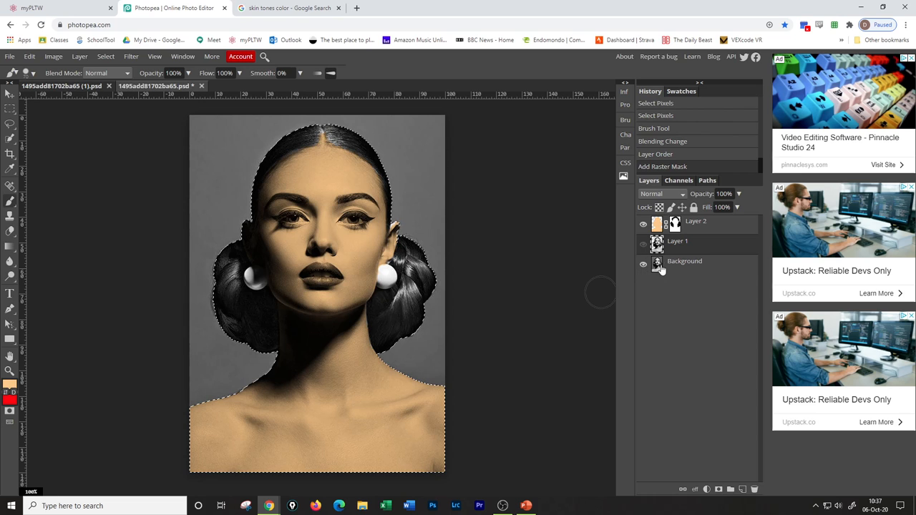
click(643, 265)
click(676, 224)
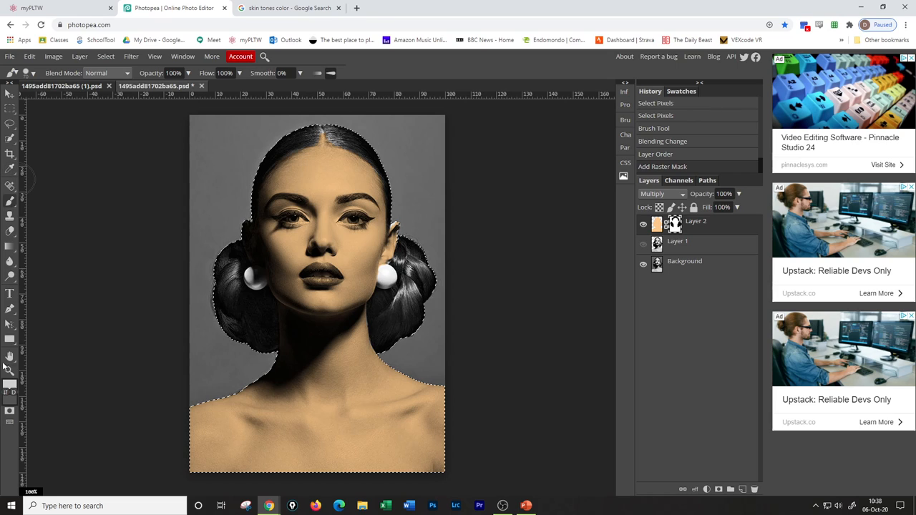
With black on Layer 2's mask, wipe the peach tint off the lips, restoring the right corner in white.
click(10, 390)
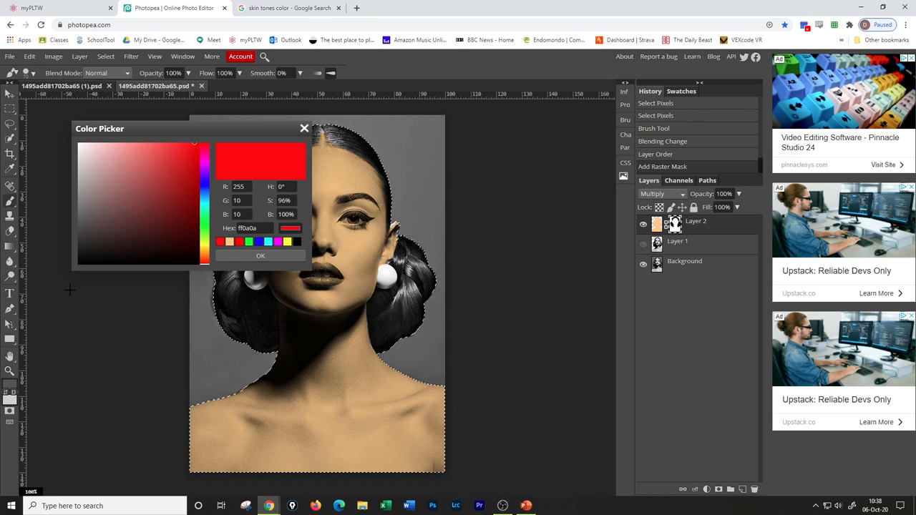
click(78, 260)
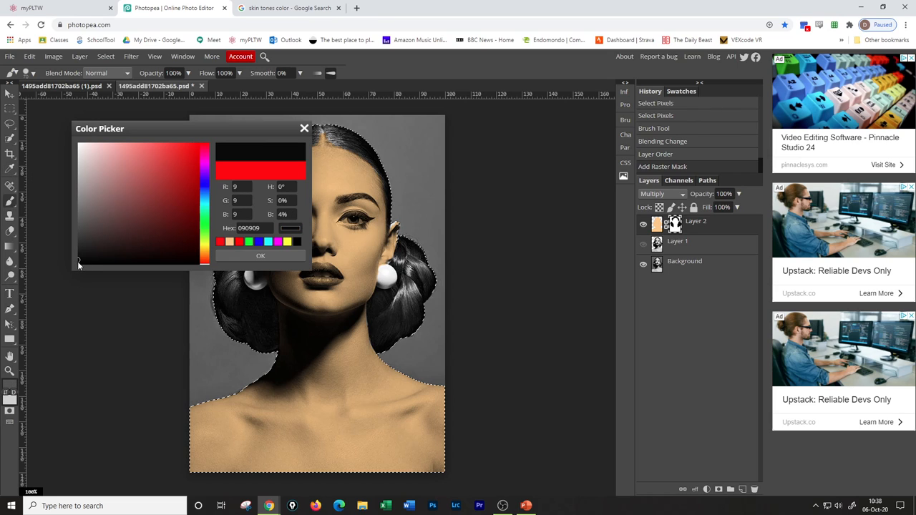
click(260, 256)
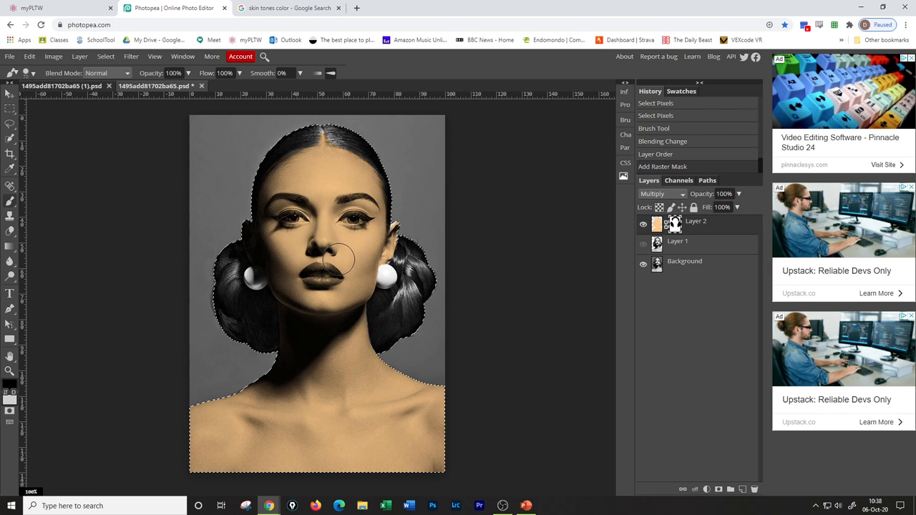
scroll(342, 257, up, 5)
scroll(338, 259, up, 3)
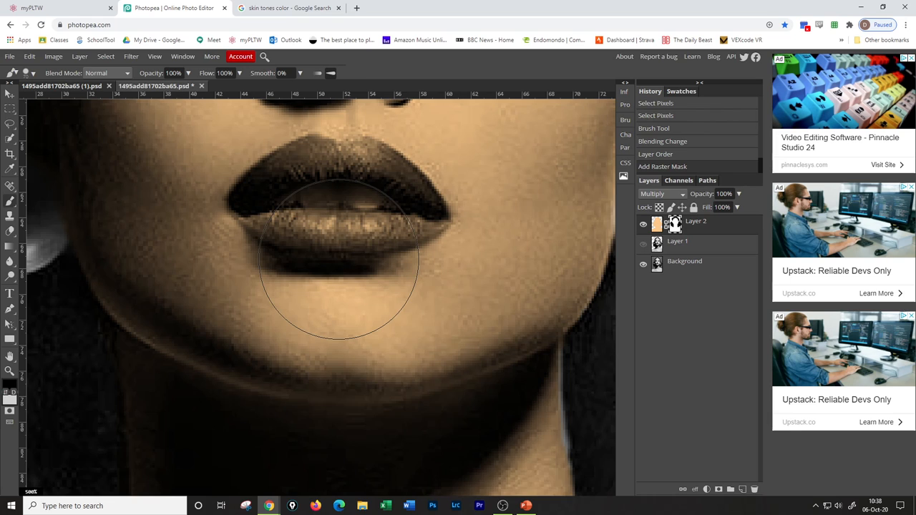
scroll(340, 258, down, 1)
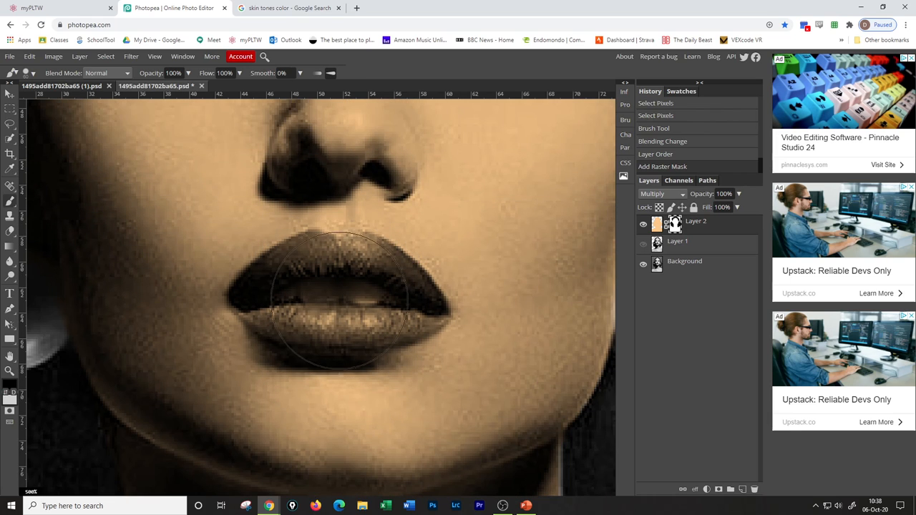
key(bracketleft)
key(bracketleft)
mouse_move(326, 272)
mouse_down()
mouse_move(299, 311)
mouse_move(245, 297)
mouse_move(373, 259)
mouse_move(431, 291)
mouse_move(329, 325)
mouse_move(317, 304)
mouse_move(377, 326)
mouse_up()
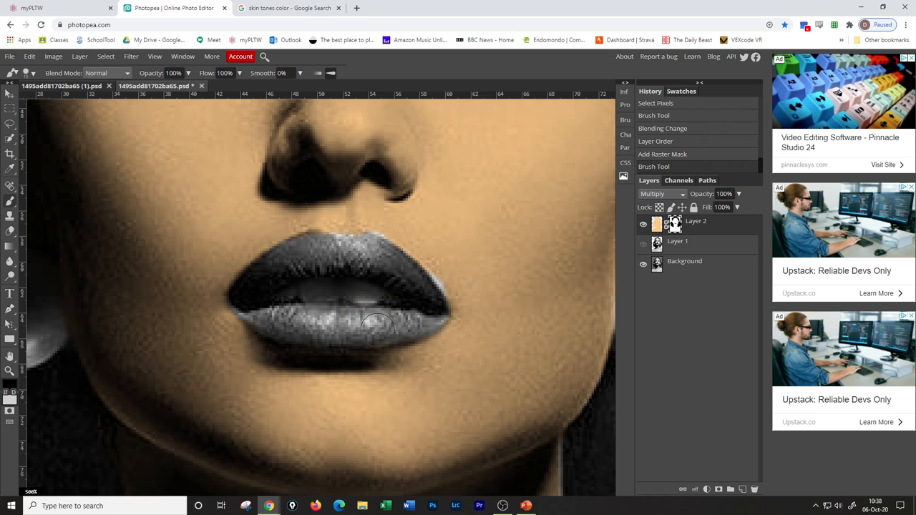
mouse_move(337, 325)
mouse_down()
mouse_move(309, 243)
mouse_move(318, 240)
mouse_move(337, 265)
mouse_move(398, 293)
mouse_up()
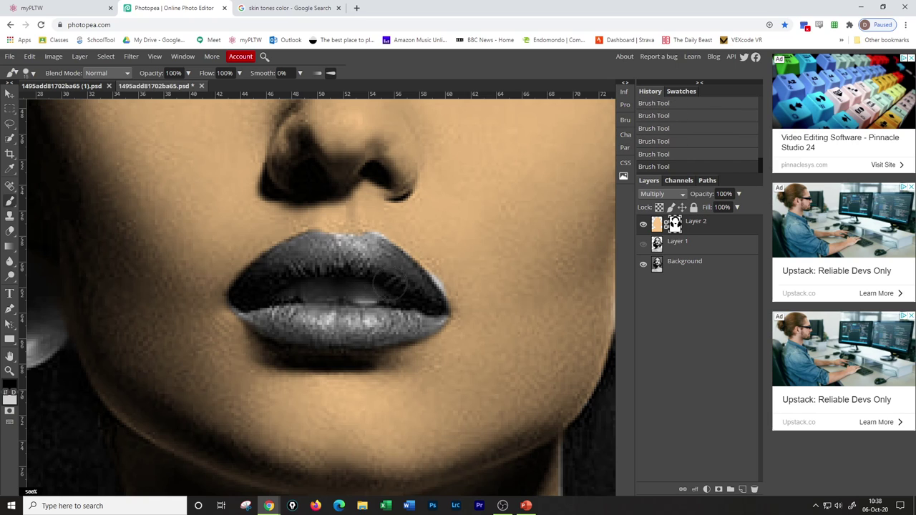
click(10, 392)
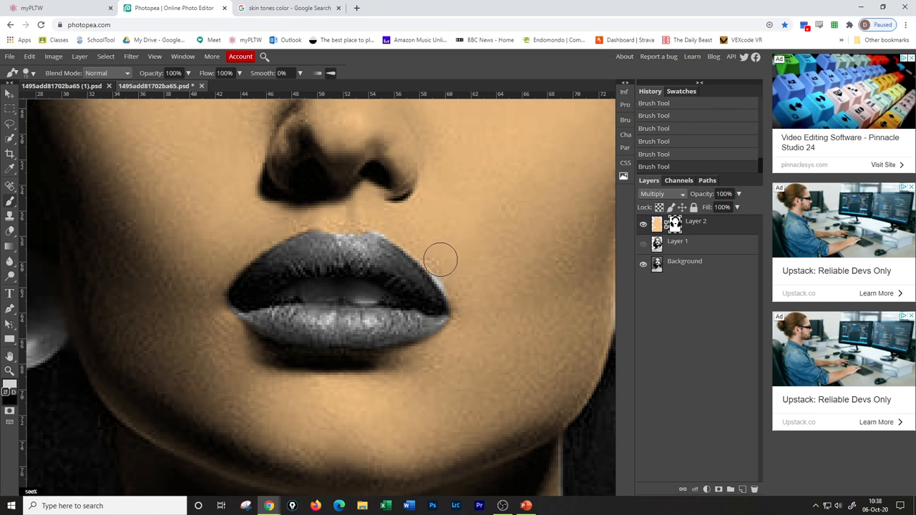
mouse_move(451, 272)
mouse_down()
mouse_move(465, 290)
mouse_move(429, 261)
mouse_up()
scroll(315, 373, up, 3)
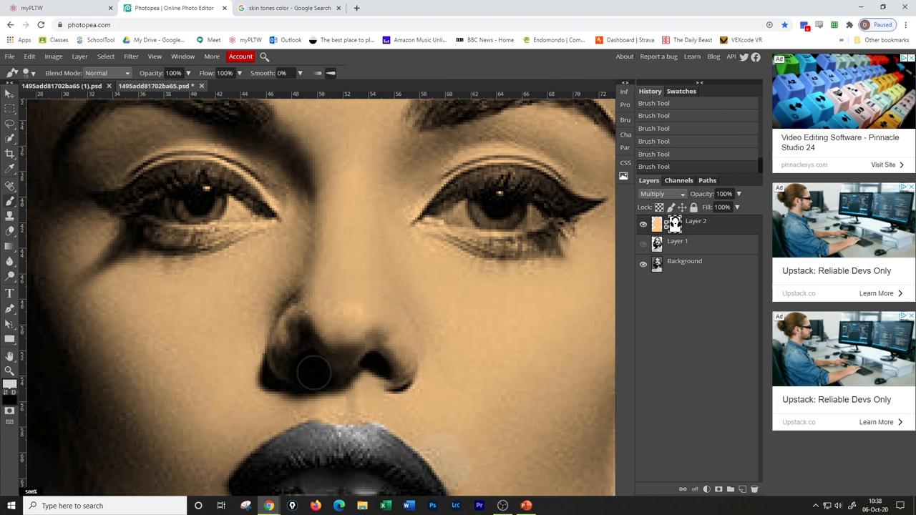
scroll(315, 372, up, 3)
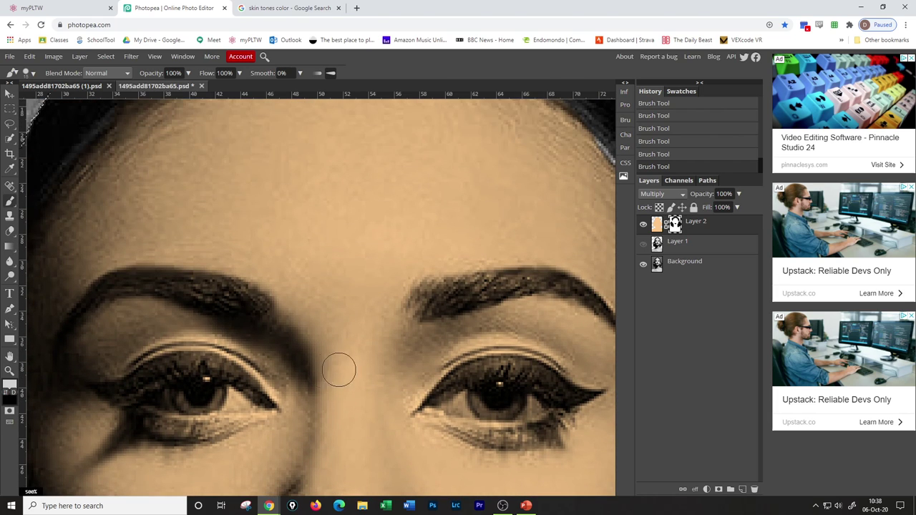
Remove the tint from both eye whites and the right eyebrow, then fit the image in view.
click(6, 392)
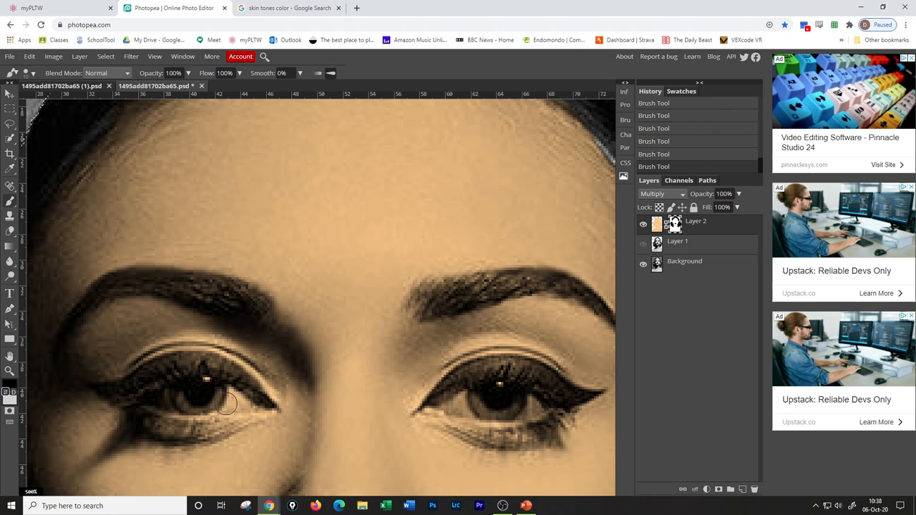
mouse_move(215, 401)
mouse_down()
mouse_move(228, 406)
mouse_move(154, 401)
mouse_move(228, 395)
mouse_move(250, 406)
mouse_move(236, 408)
mouse_up()
mouse_move(453, 402)
mouse_down()
mouse_move(533, 403)
mouse_move(458, 411)
mouse_up()
mouse_move(428, 308)
mouse_down()
mouse_move(458, 290)
mouse_move(429, 286)
mouse_move(414, 296)
mouse_move(521, 288)
mouse_move(504, 281)
mouse_up()
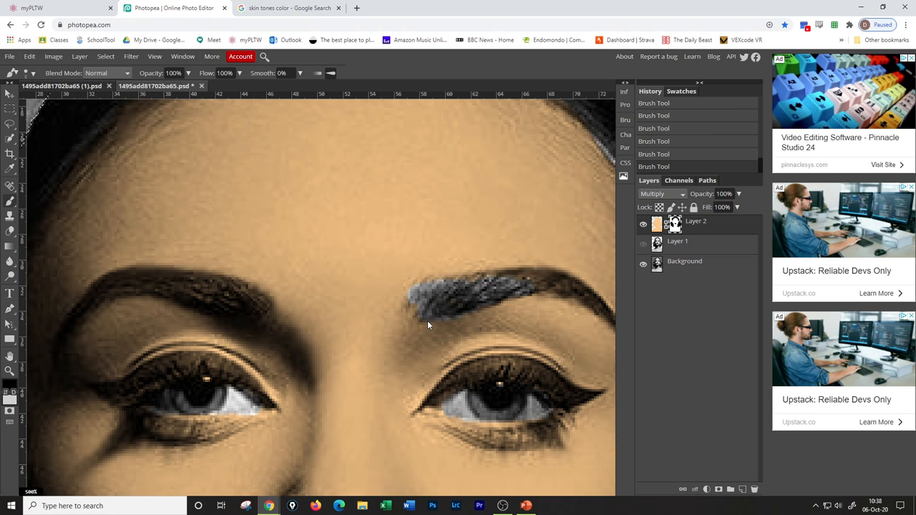
key(ctrl+0)
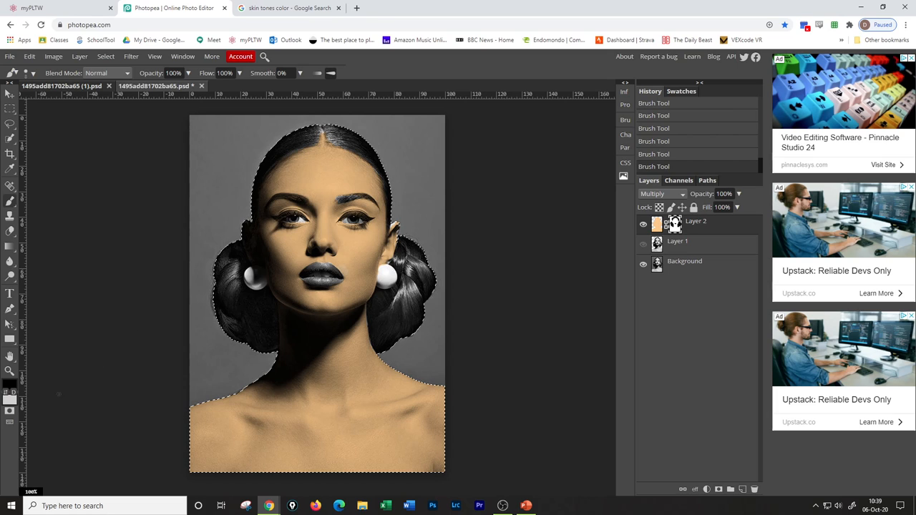
Reset the painting colours to white over black.
click(10, 401)
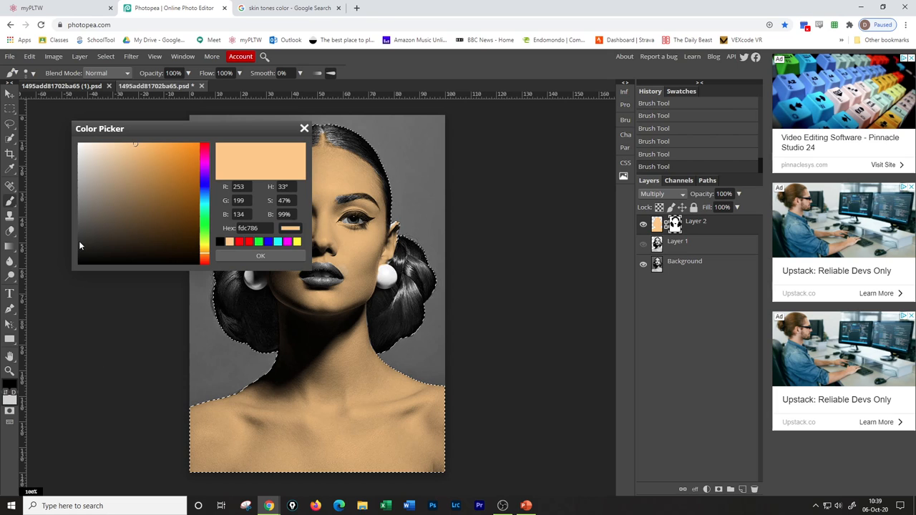
click(78, 144)
click(260, 257)
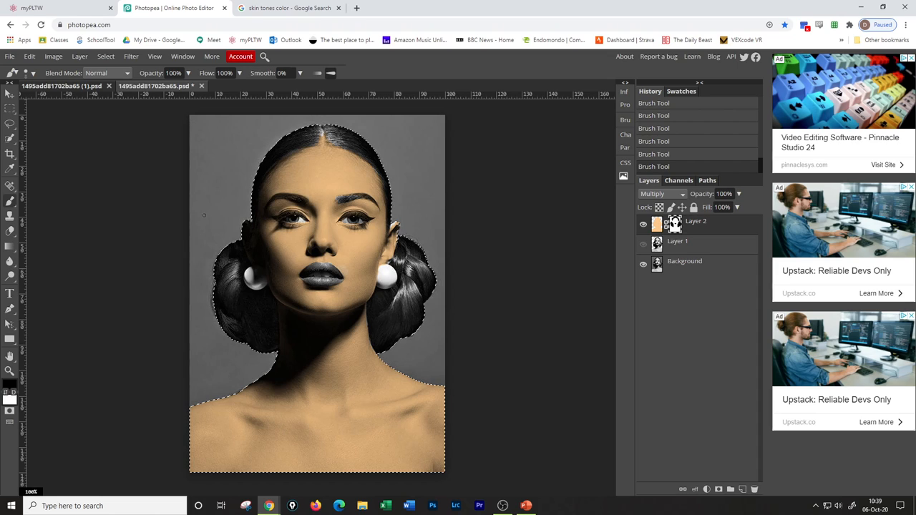
click(12, 393)
Lower the skin-tone layer's opacity to 81% and add a new empty layer above it.
click(657, 224)
click(739, 194)
mouse_move(743, 209)
mouse_down()
mouse_move(711, 209)
mouse_move(736, 209)
mouse_up()
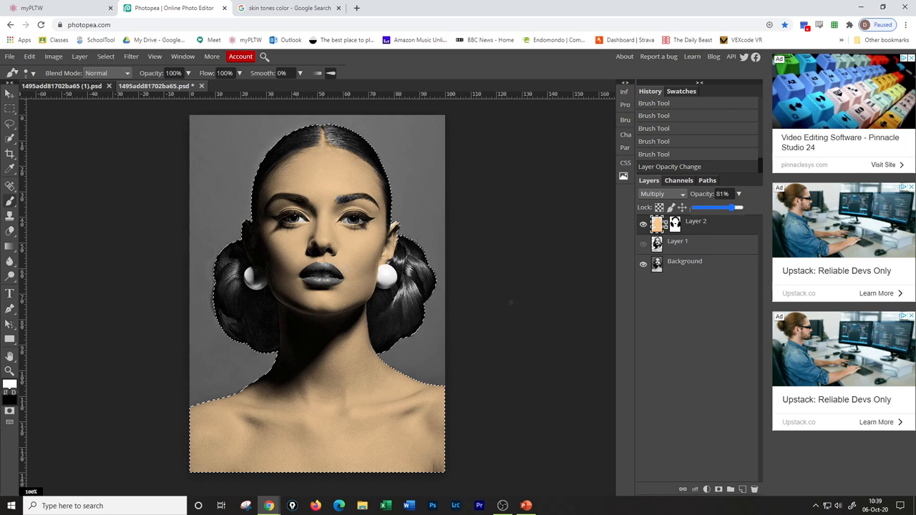
click(743, 490)
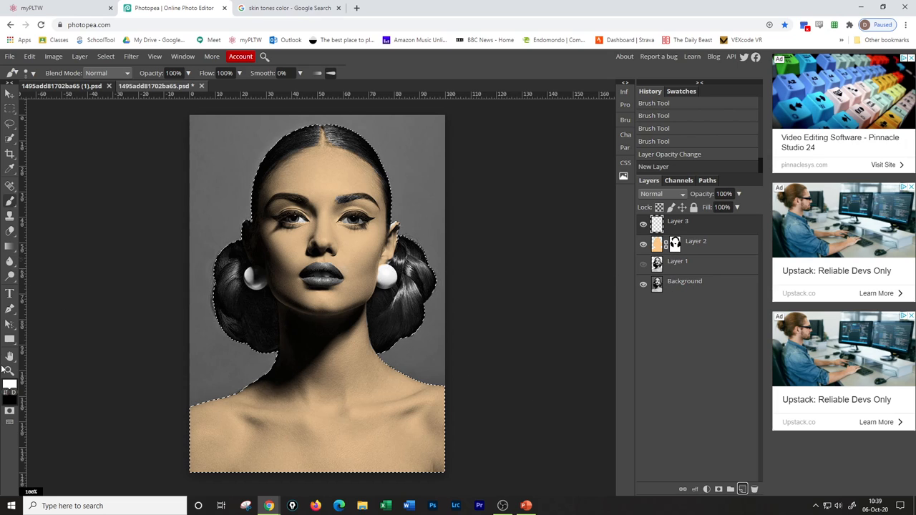
Paint bright red over the lips on the new top layer.
click(8, 387)
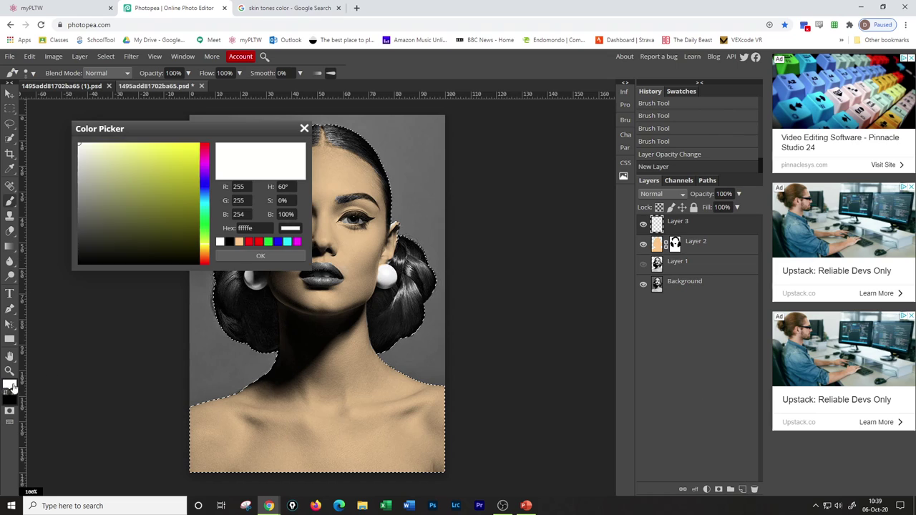
drag(207, 154, 208, 146)
click(198, 145)
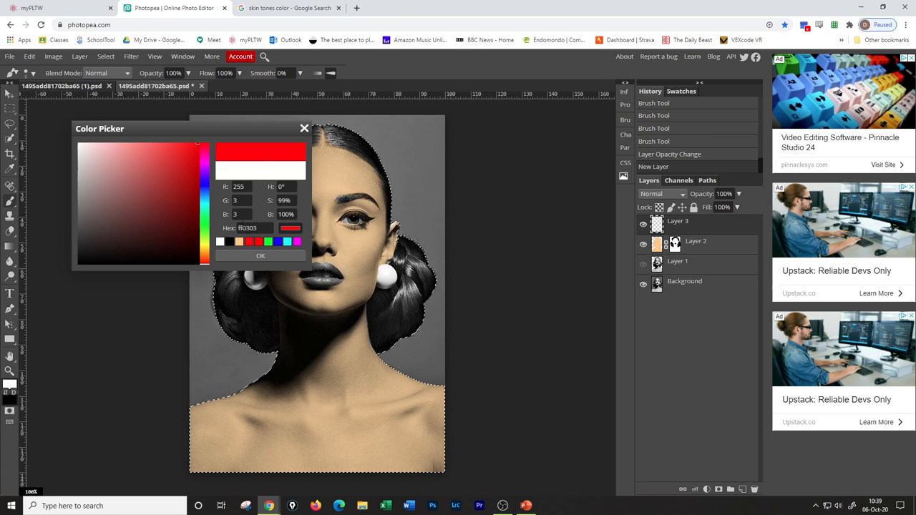
click(260, 256)
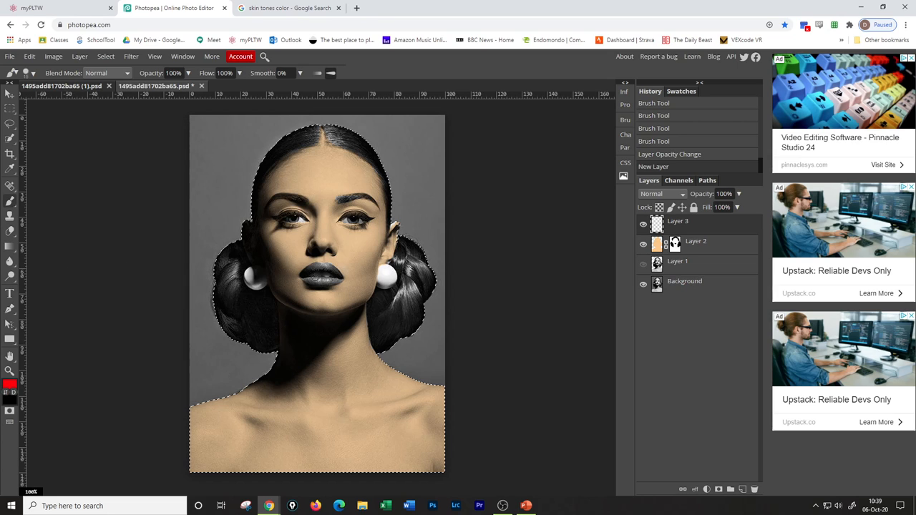
mouse_move(314, 273)
mouse_down()
mouse_move(334, 274)
mouse_move(309, 282)
mouse_up()
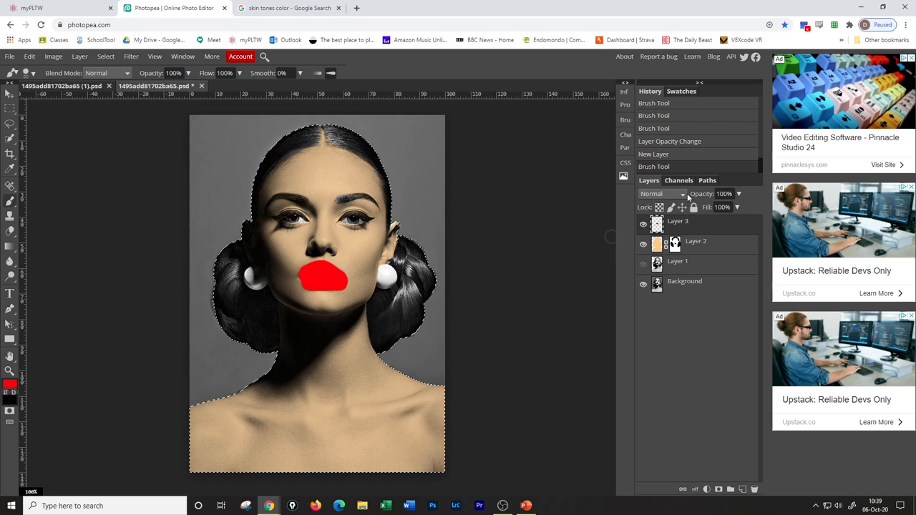
Blend the red lip layer with Multiply and lower its opacity to 63%.
click(662, 194)
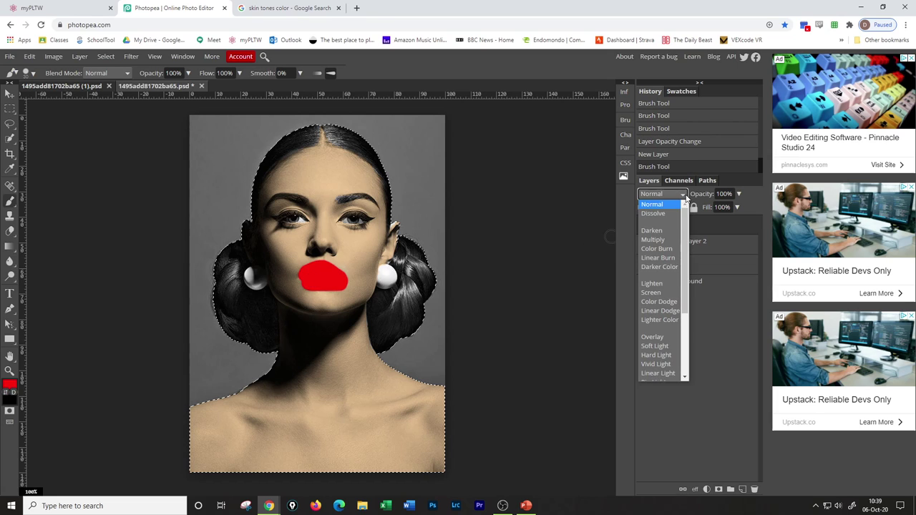
click(664, 242)
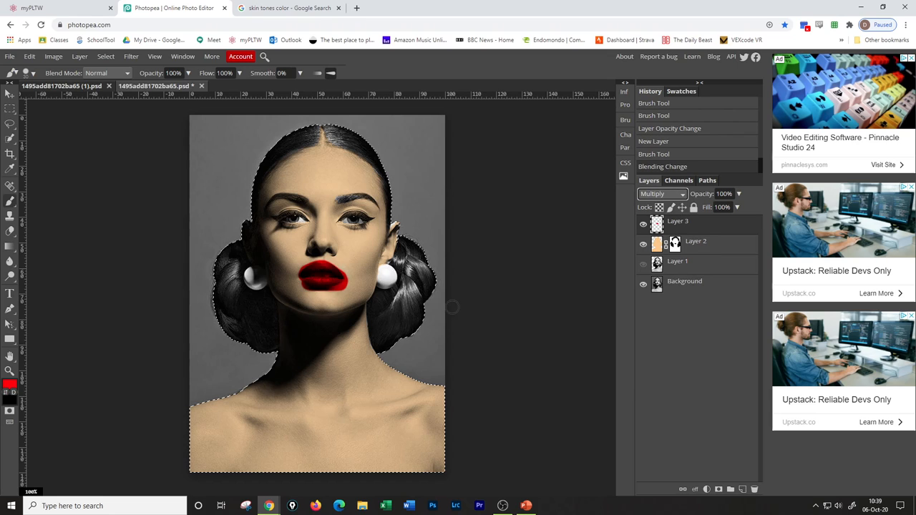
click(739, 194)
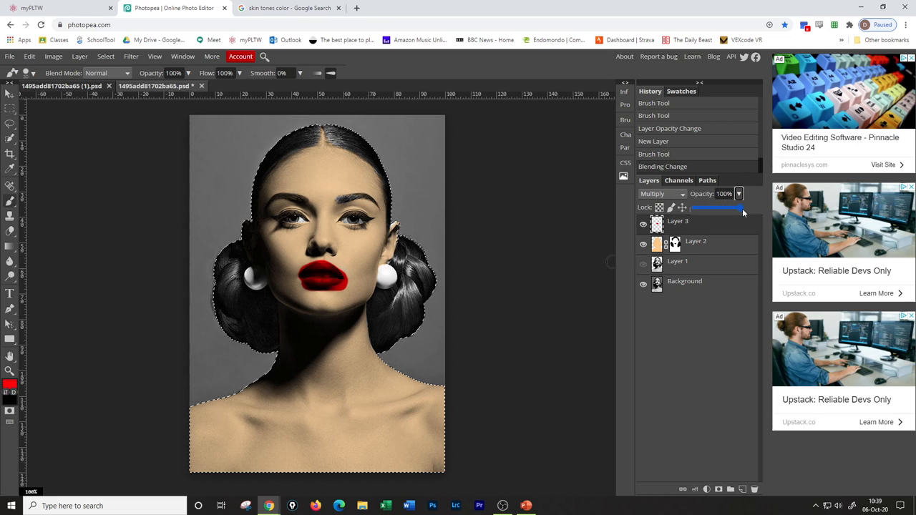
drag(739, 207, 727, 209)
click(739, 194)
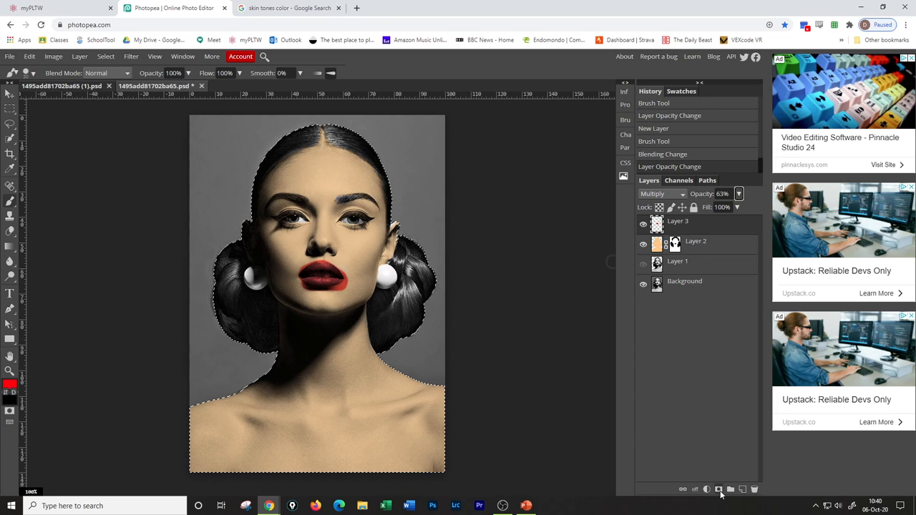
Give the red lip layer a raster mask, undoing an accidental delete and re-adding the mask.
click(719, 490)
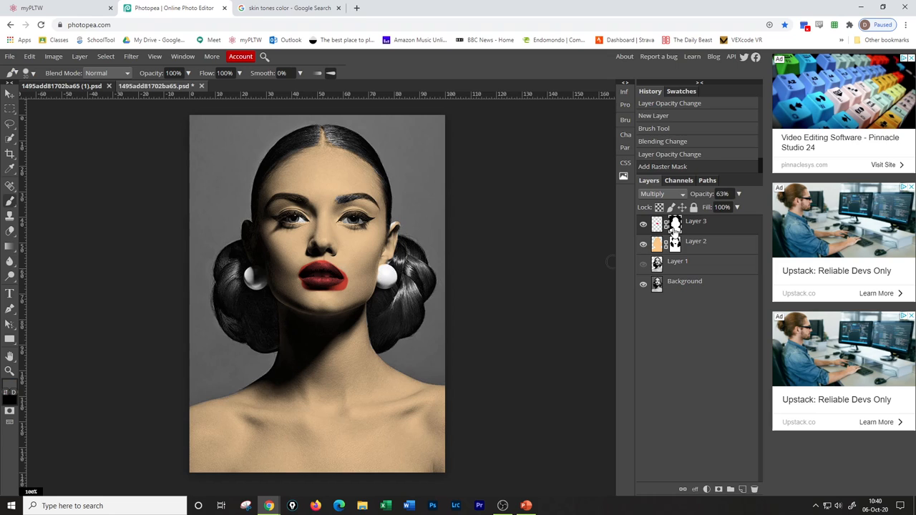
key(Delete)
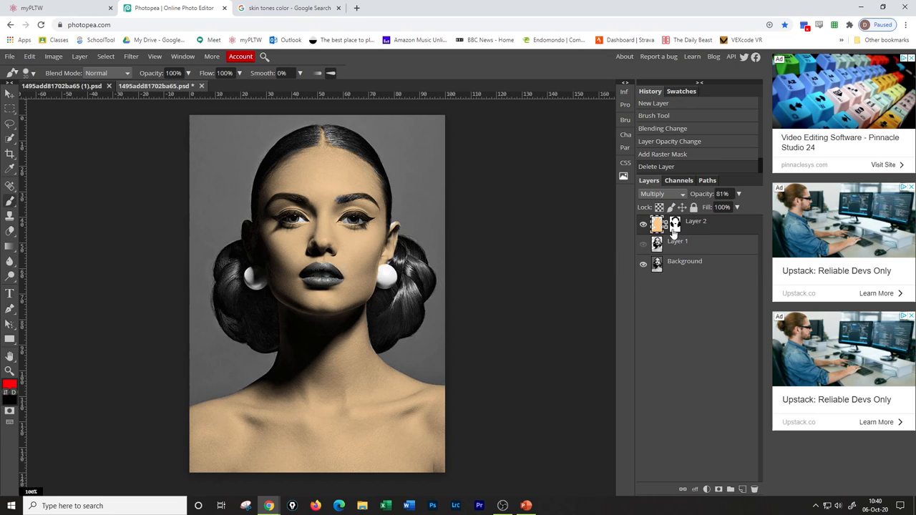
key(ctrl+z)
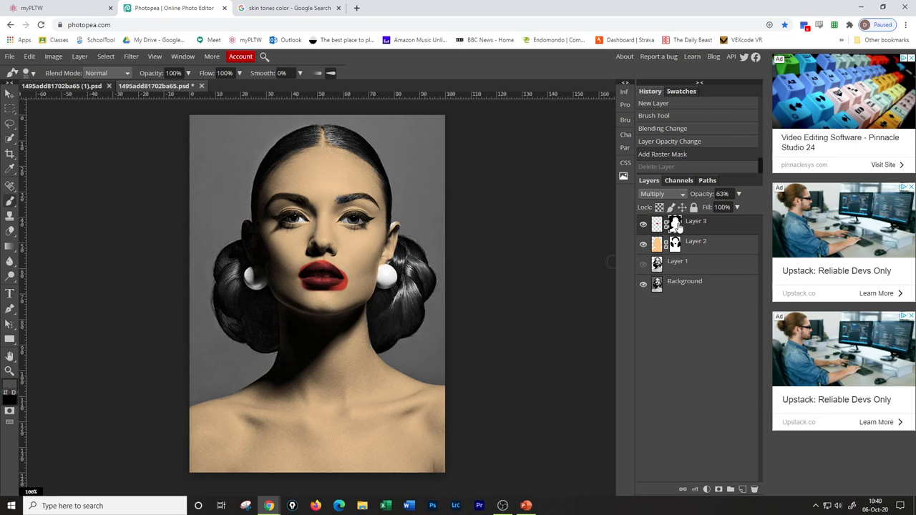
right_click(677, 224)
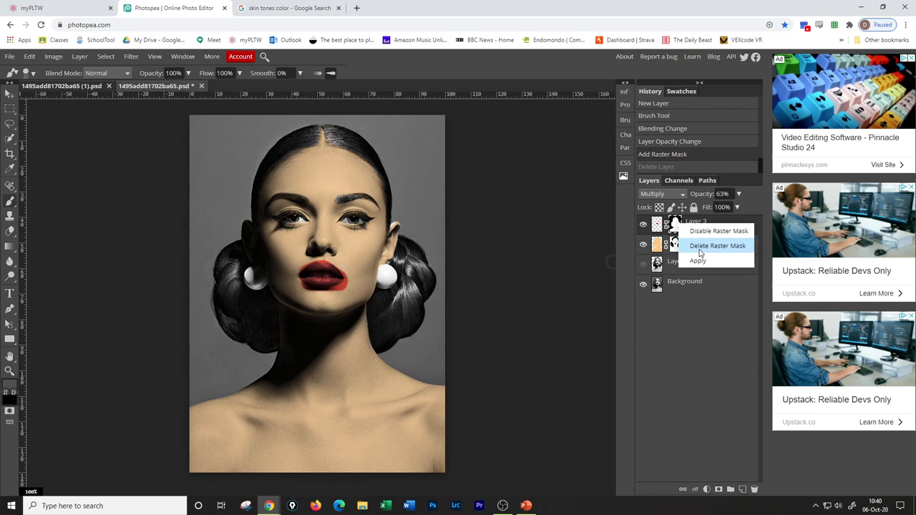
click(716, 246)
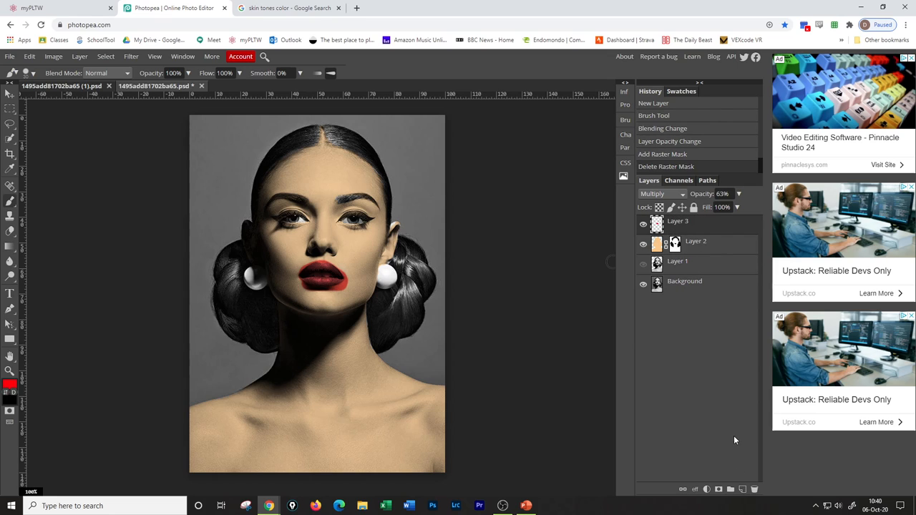
click(707, 490)
click(718, 490)
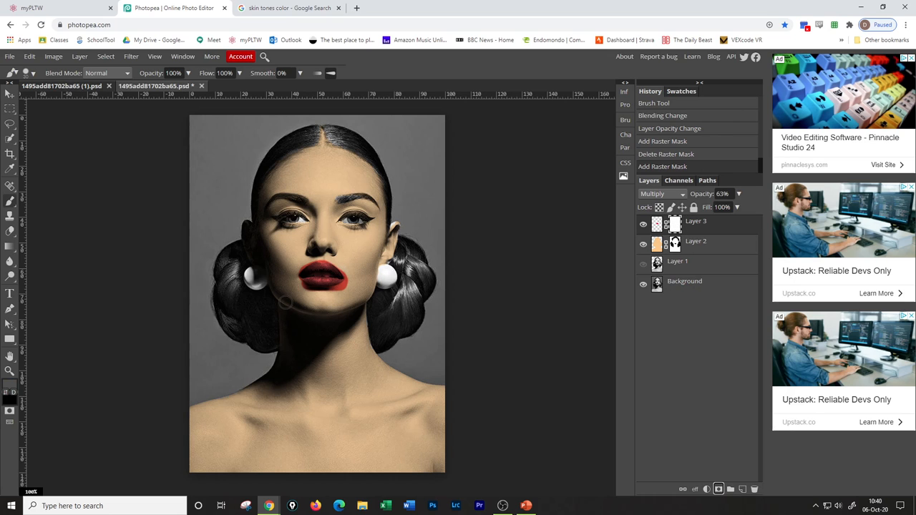
scroll(285, 302, up, 2)
scroll(286, 302, up, 1)
scroll(285, 302, up, 1)
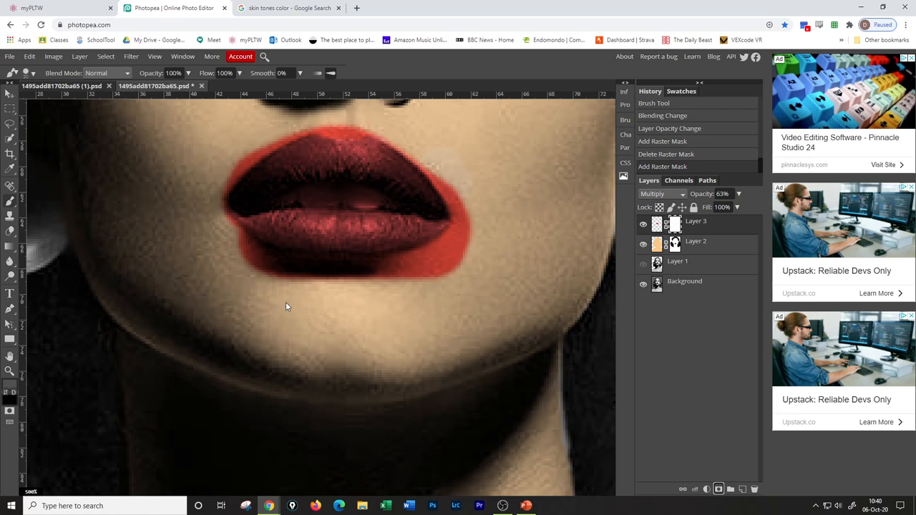
Brush black on the mask to hide red spilling past the lip corners and below the lips.
click(7, 392)
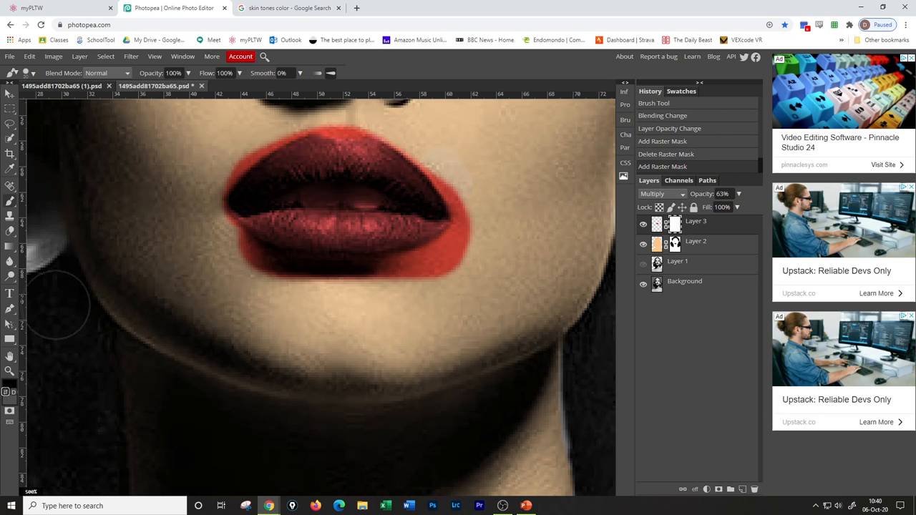
mouse_move(449, 284)
mouse_down()
mouse_move(473, 247)
mouse_move(405, 296)
mouse_move(300, 301)
mouse_move(209, 257)
mouse_up()
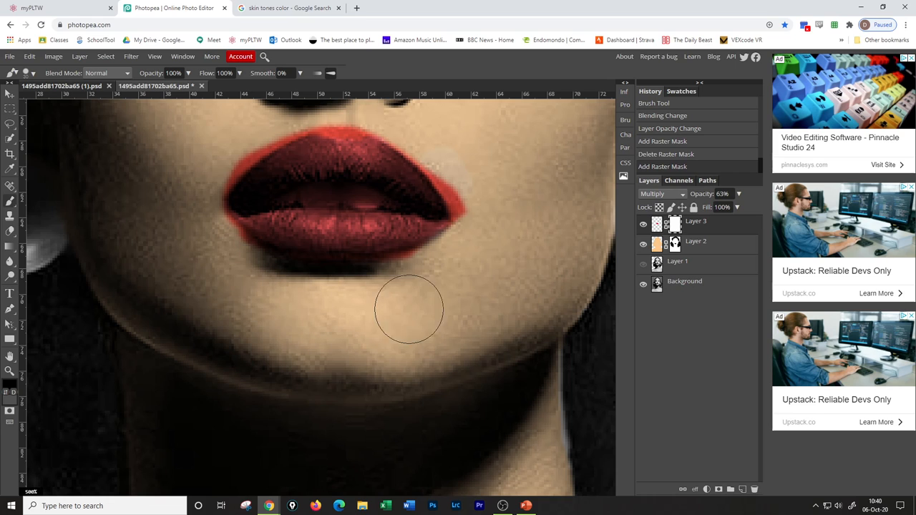
drag(458, 150, 472, 201)
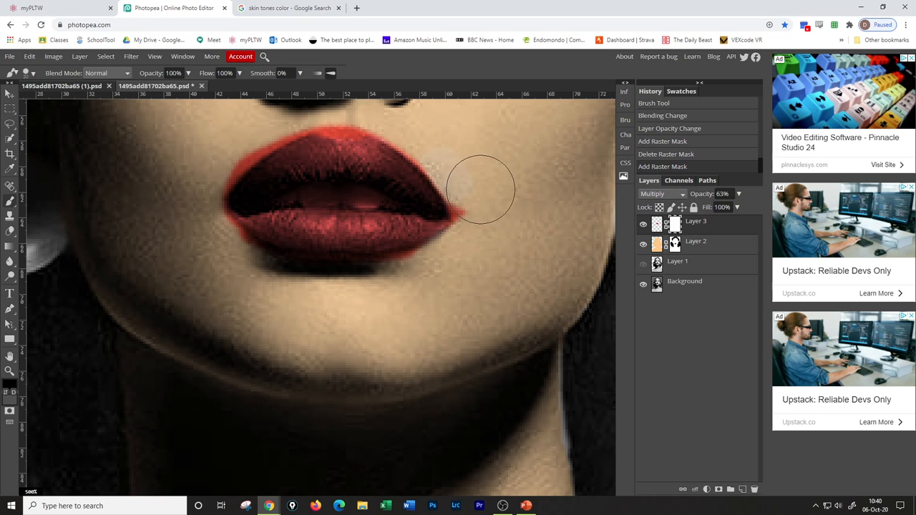
drag(501, 228, 458, 279)
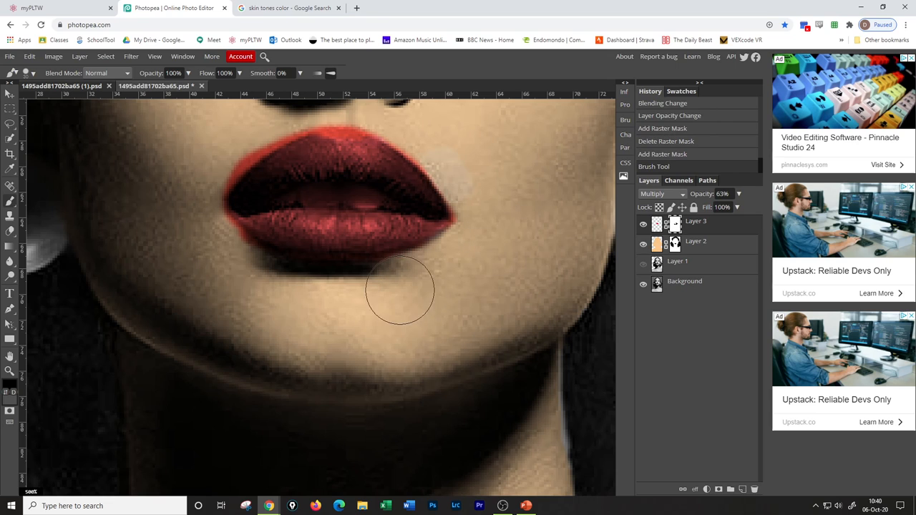
drag(400, 286, 214, 315)
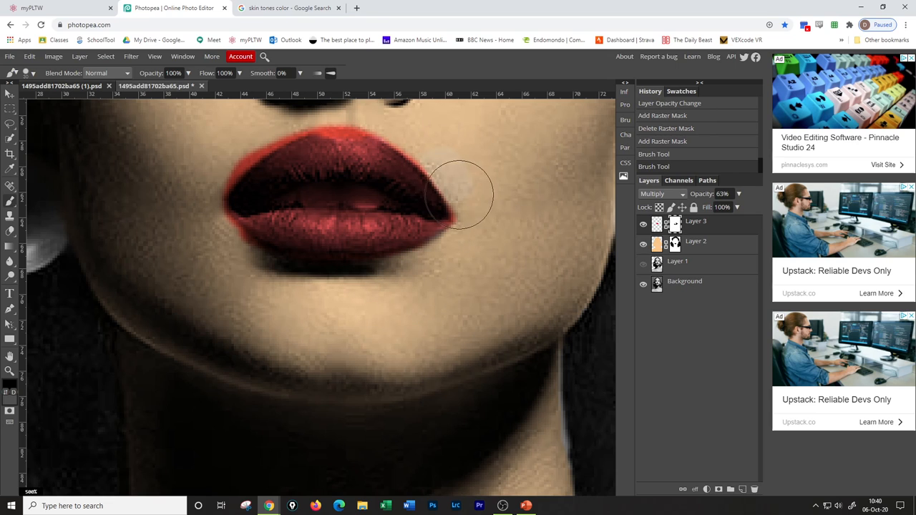
With a smaller brush, tidy the lip edge and clear the red from the teeth.
key(bracketleft)
key(bracketleft)
key(bracketleft)
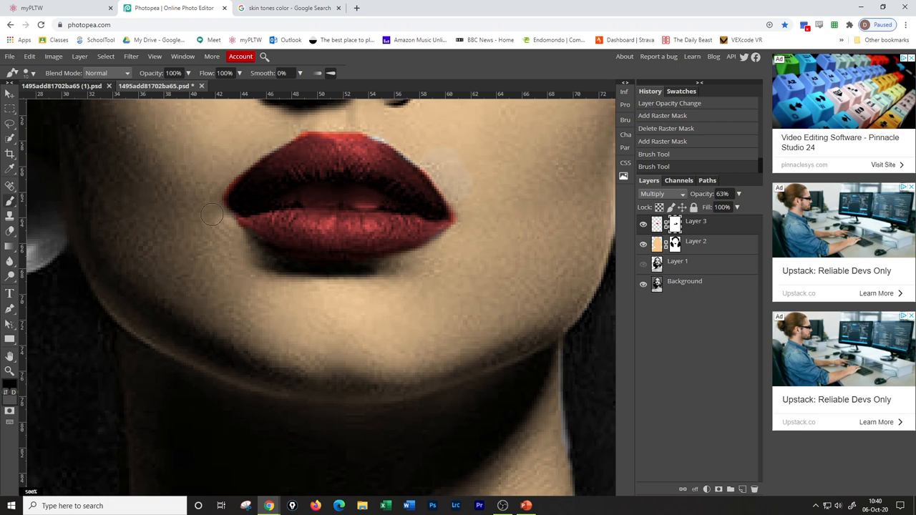
click(222, 172)
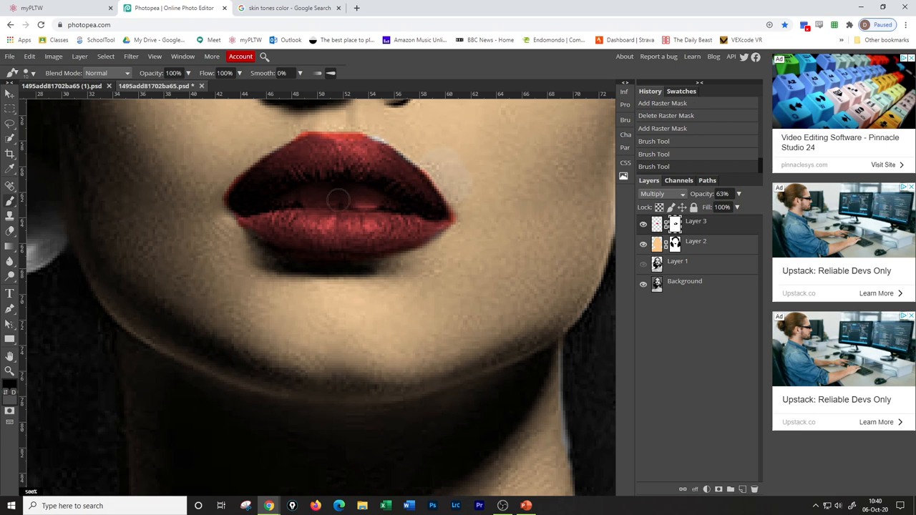
drag(304, 199, 396, 206)
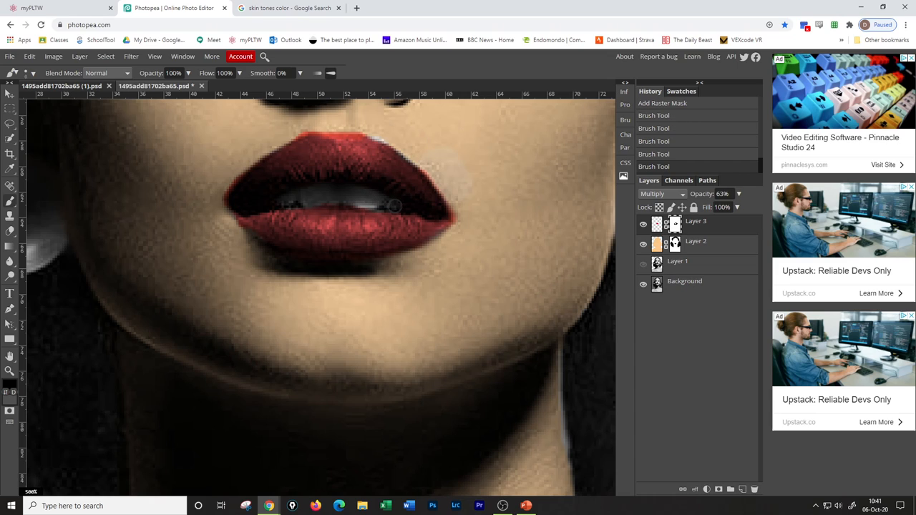
drag(322, 198, 364, 208)
drag(290, 200, 278, 206)
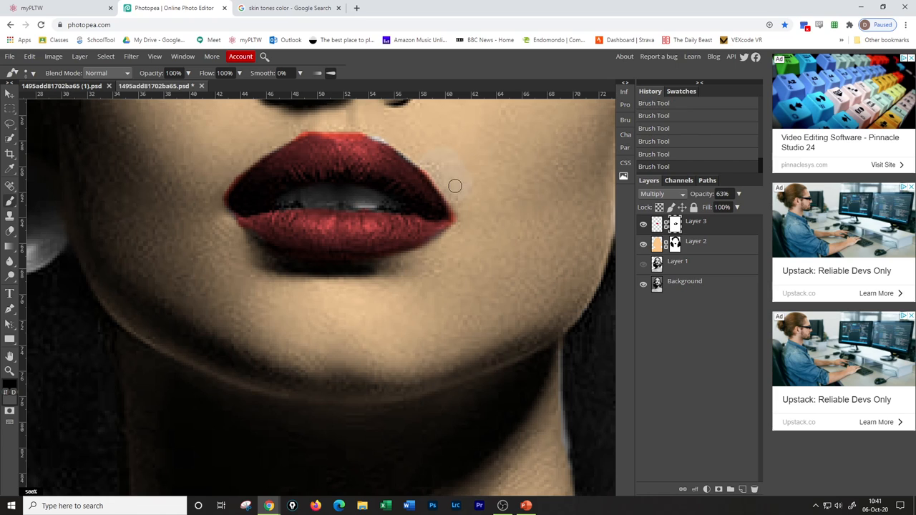
scroll(409, 283, up, 3)
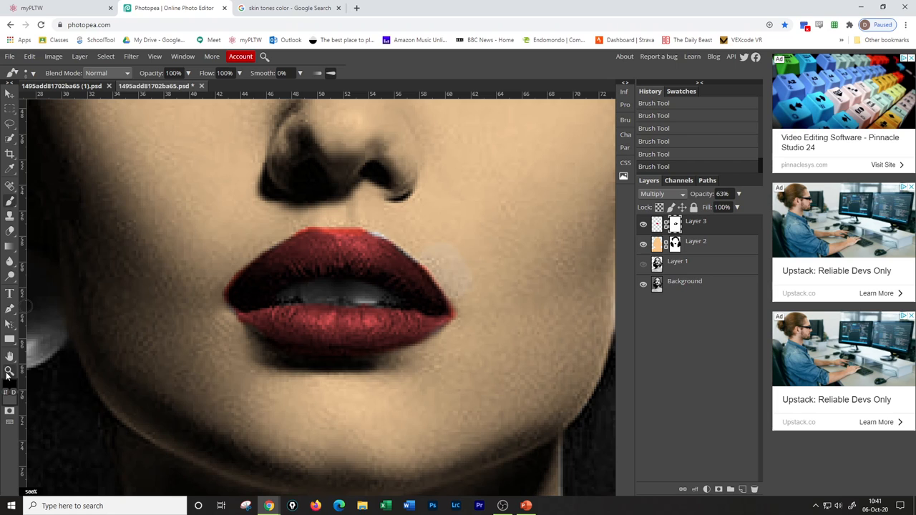
Set the painting colour to pure white (ffffff) and fit the whole portrait on screen.
click(5, 394)
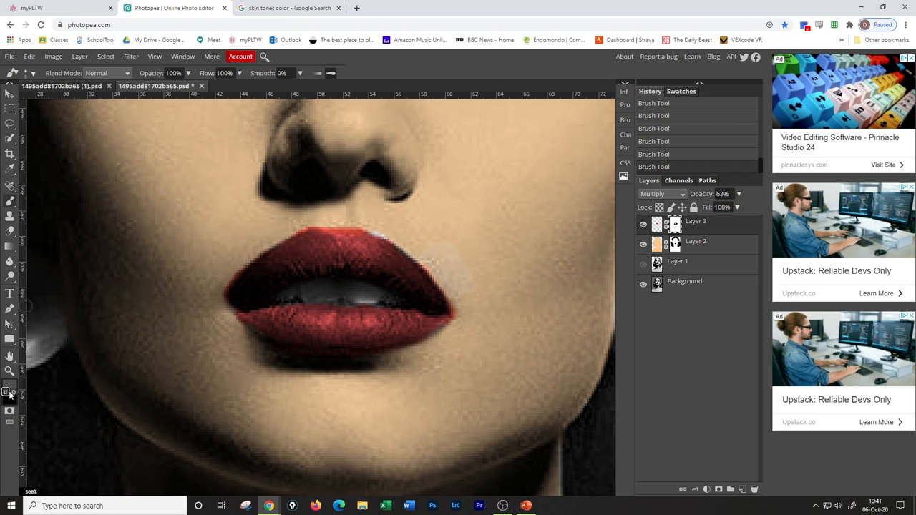
click(10, 392)
drag(111, 221, 69, 123)
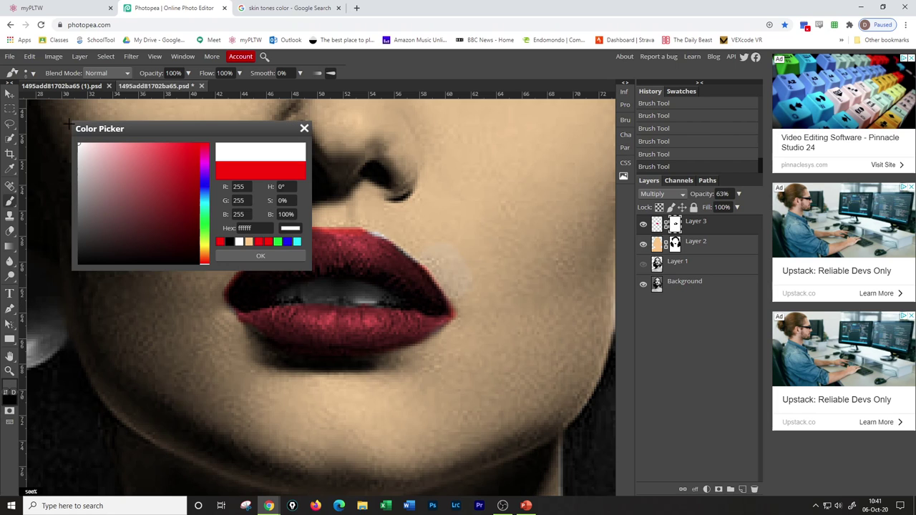
click(260, 256)
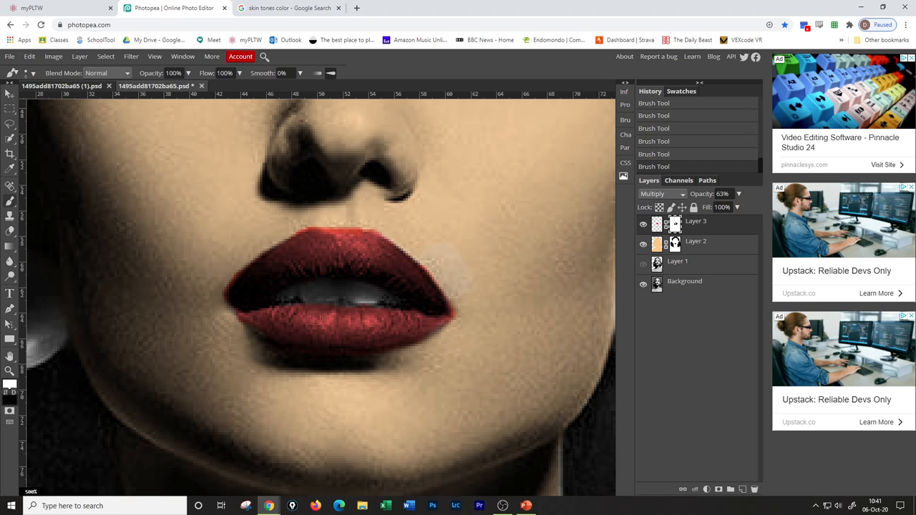
key(ctrl+0)
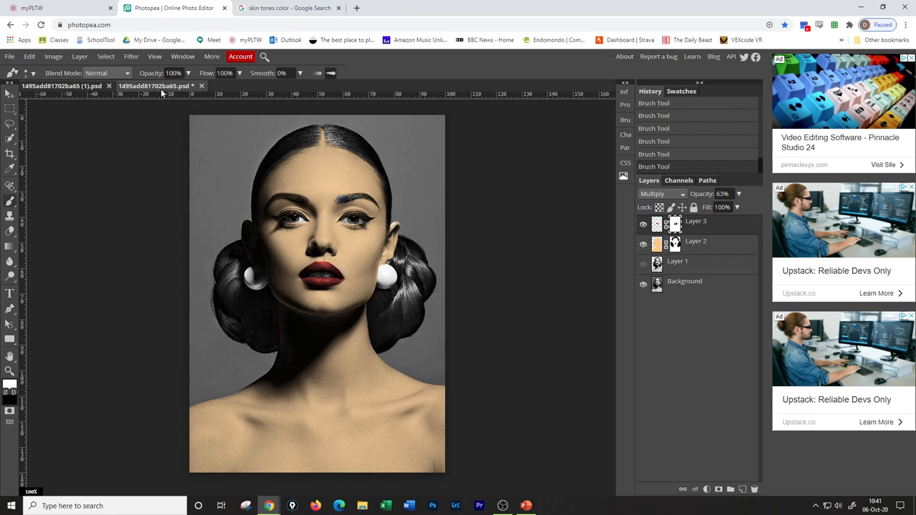
click(89, 88)
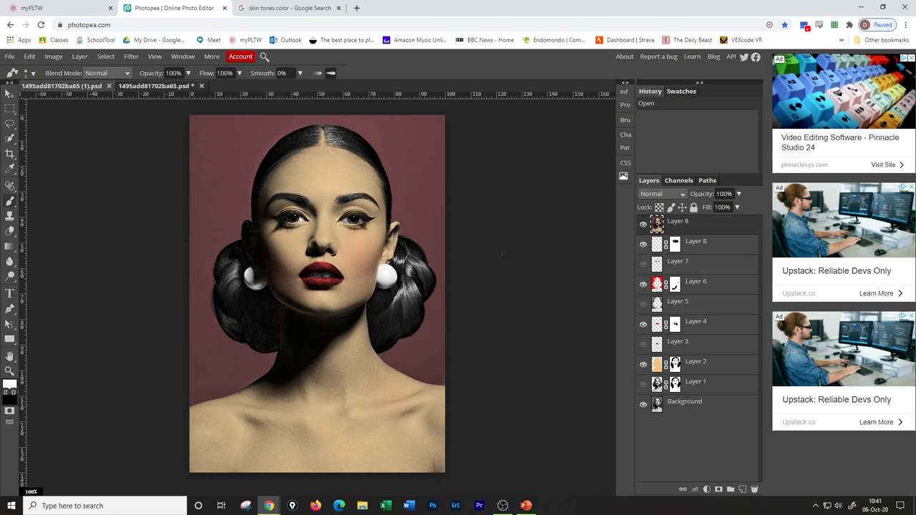
key(Delete)
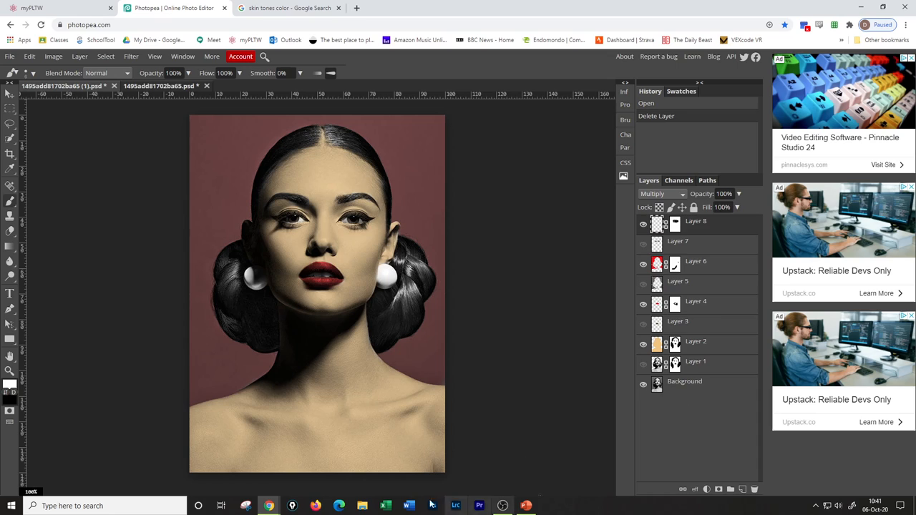
click(292, 506)
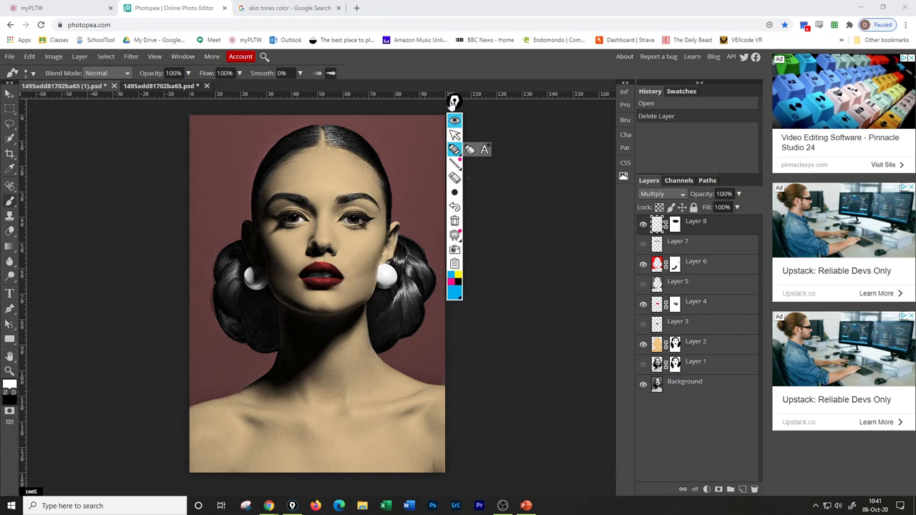
drag(454, 102, 714, 132)
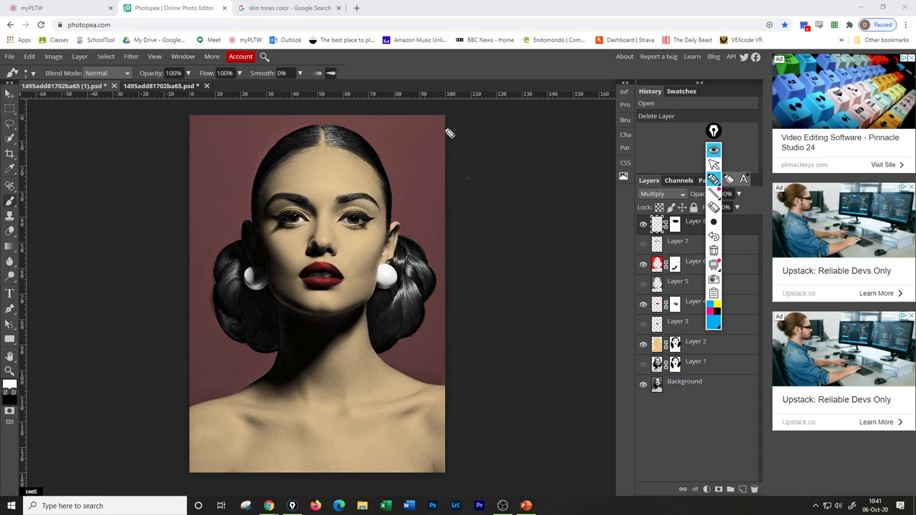
drag(419, 162, 503, 147)
mouse_move(509, 109)
mouse_down()
mouse_move(510, 140)
mouse_move(531, 104)
mouse_up()
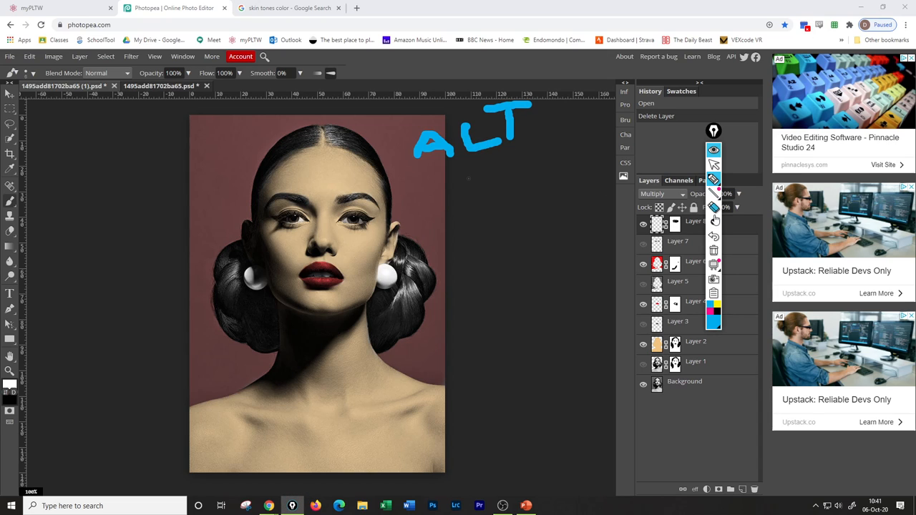
mouse_move(476, 161)
mouse_down()
mouse_move(477, 187)
mouse_move(508, 169)
mouse_up()
mouse_move(451, 205)
mouse_down()
mouse_move(442, 225)
mouse_move(462, 224)
mouse_move(481, 201)
mouse_move(488, 222)
mouse_move(524, 211)
mouse_up()
mouse_move(457, 236)
mouse_down()
mouse_move(455, 255)
mouse_move(466, 245)
mouse_up()
mouse_move(458, 279)
mouse_down()
mouse_move(429, 308)
mouse_move(461, 307)
mouse_move(474, 291)
mouse_move(476, 307)
mouse_up()
mouse_move(494, 275)
mouse_down()
mouse_move(493, 304)
mouse_move(512, 273)
mouse_move(510, 287)
mouse_move(525, 300)
mouse_move(539, 268)
mouse_up()
mouse_move(469, 317)
mouse_down()
mouse_move(457, 343)
mouse_move(480, 328)
mouse_up()
mouse_move(464, 362)
mouse_down()
mouse_move(463, 388)
mouse_move(490, 361)
mouse_move(477, 374)
mouse_move(489, 384)
mouse_up()
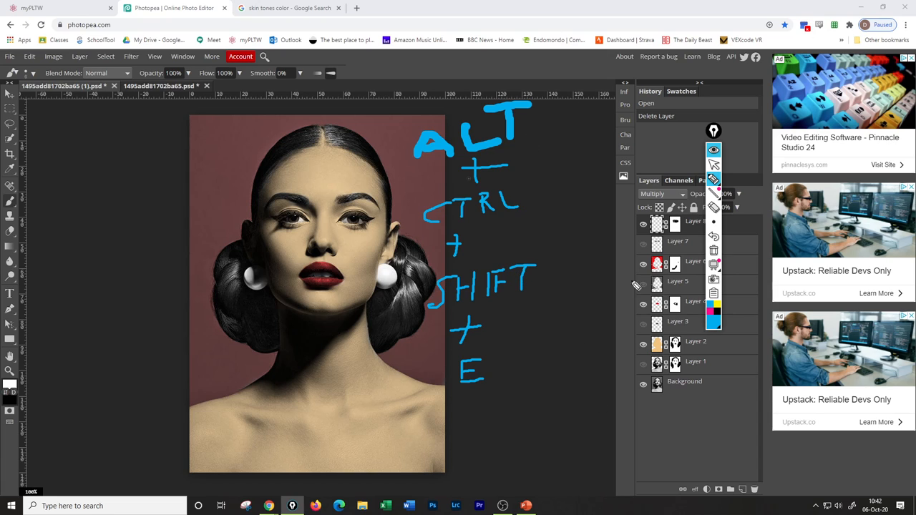
Clear the annotation overlay and stamp all visible layers into a new top layer (Alt+Ctrl+Shift+E).
click(714, 250)
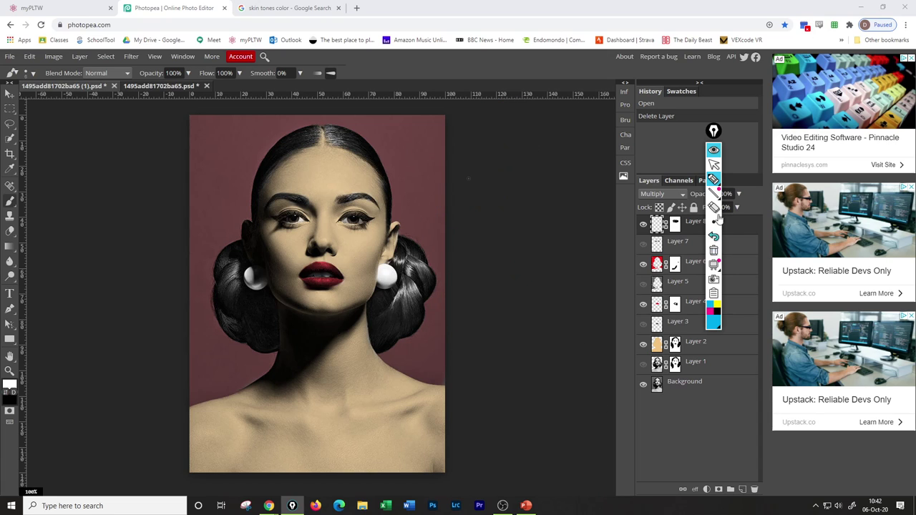
click(713, 149)
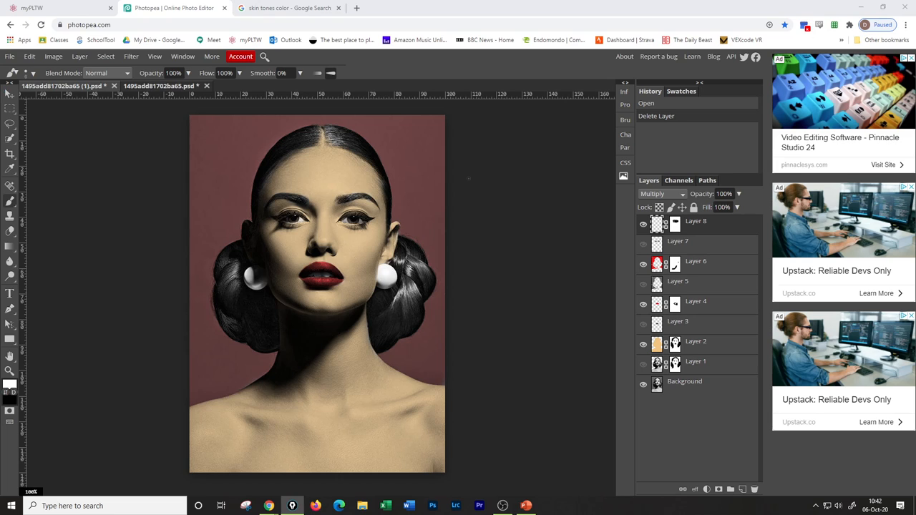
click(710, 303)
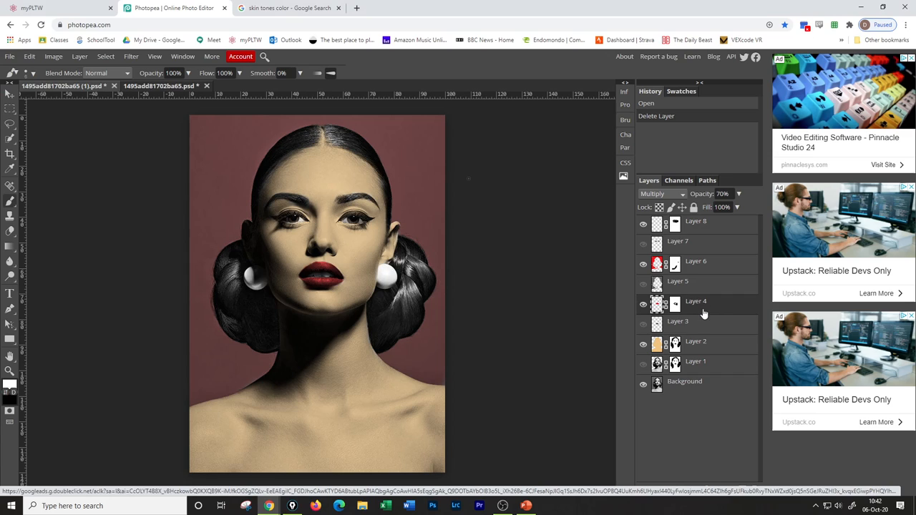
click(706, 229)
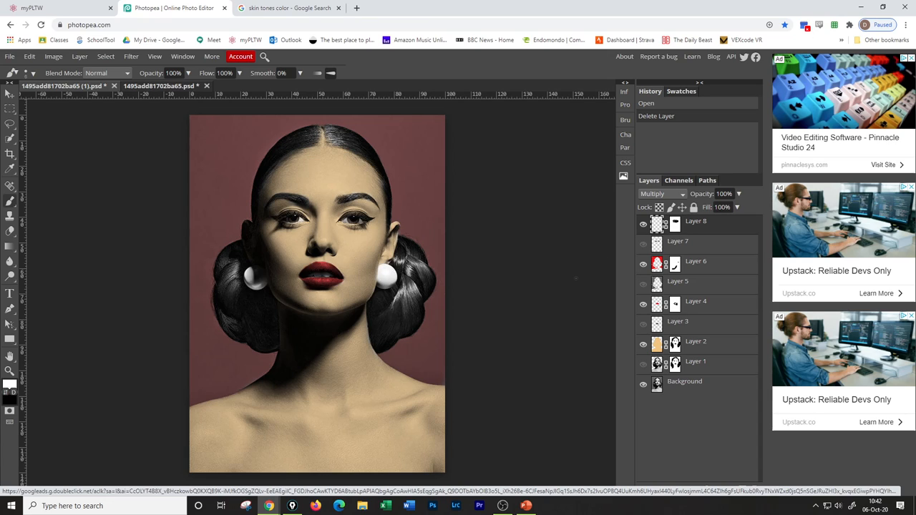
key(ctrl+alt+shift+e)
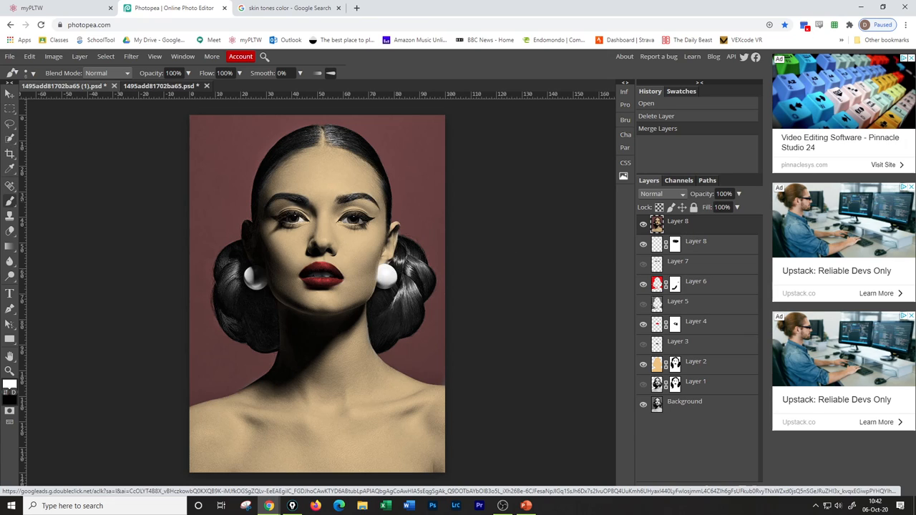
Scribble white test strokes across the merged copy and toggle its visibility to compare.
mouse_move(239, 177)
mouse_down()
mouse_move(379, 451)
mouse_move(251, 354)
mouse_up()
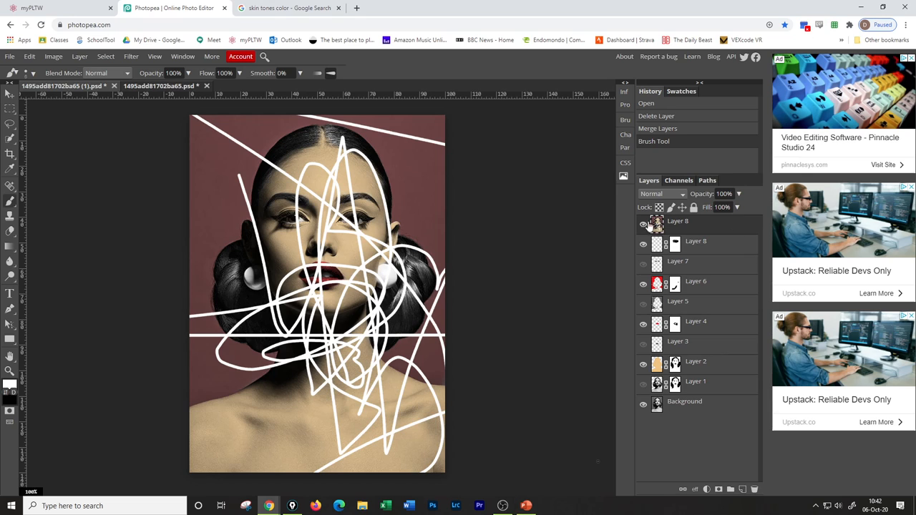
click(643, 223)
click(642, 223)
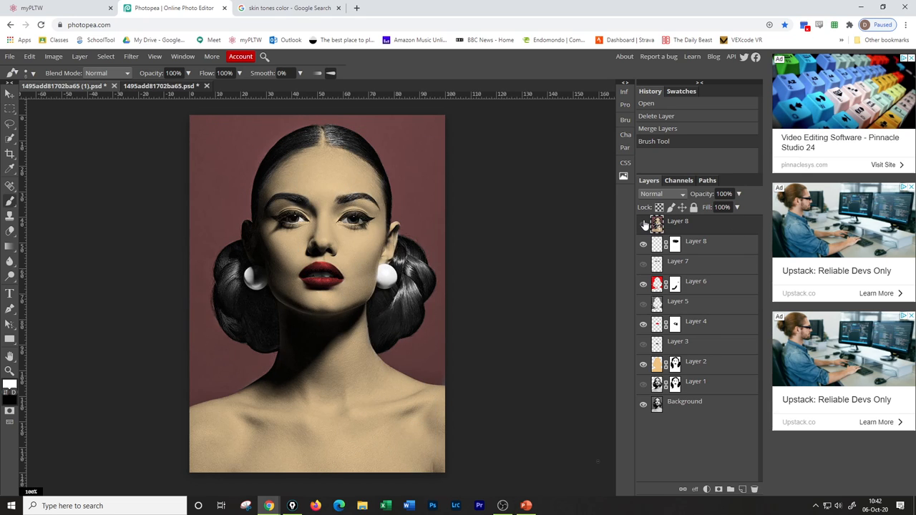
click(643, 222)
click(643, 222)
click(643, 222)
click(643, 223)
Delete the scribbled composite and stamp a fresh merged copy of all visible layers on top.
click(643, 223)
click(643, 223)
key(Delete)
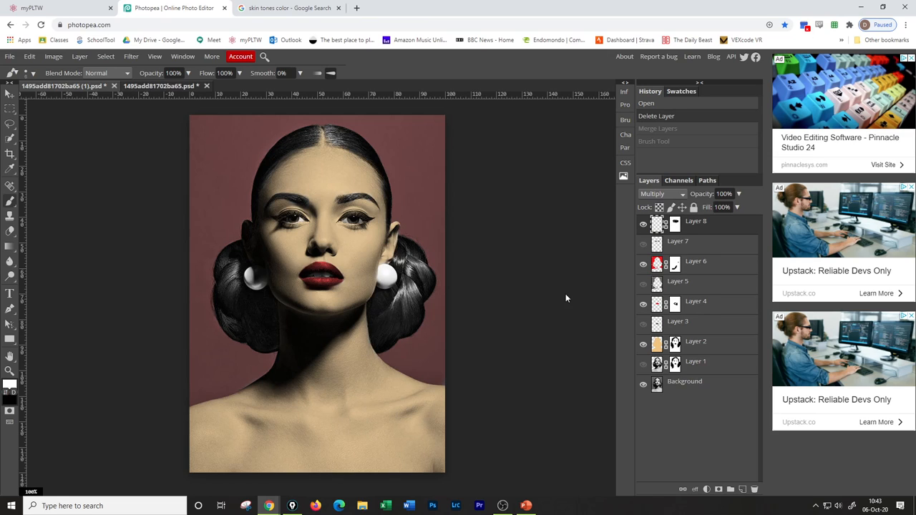
key(ctrl+alt+shift+e)
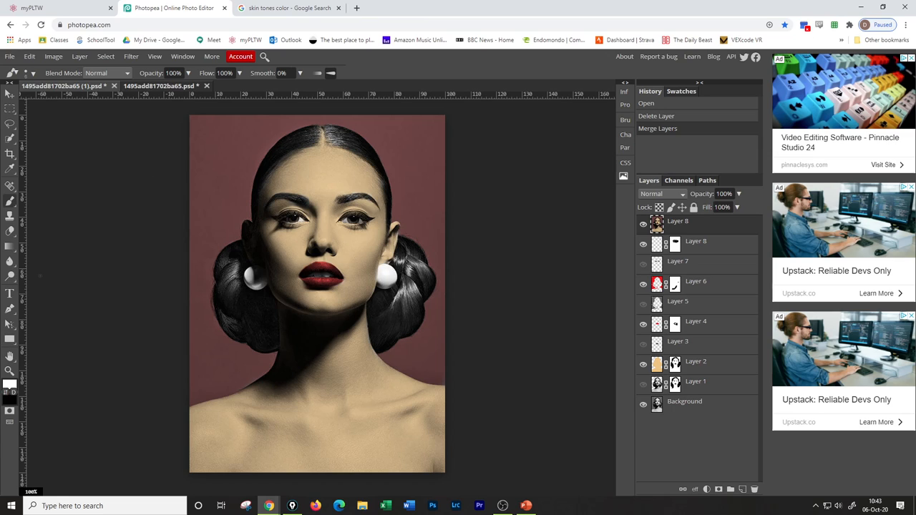
Choose the Brush tool with red ff0a0a as the paint colour.
click(10, 201)
click(10, 386)
click(199, 146)
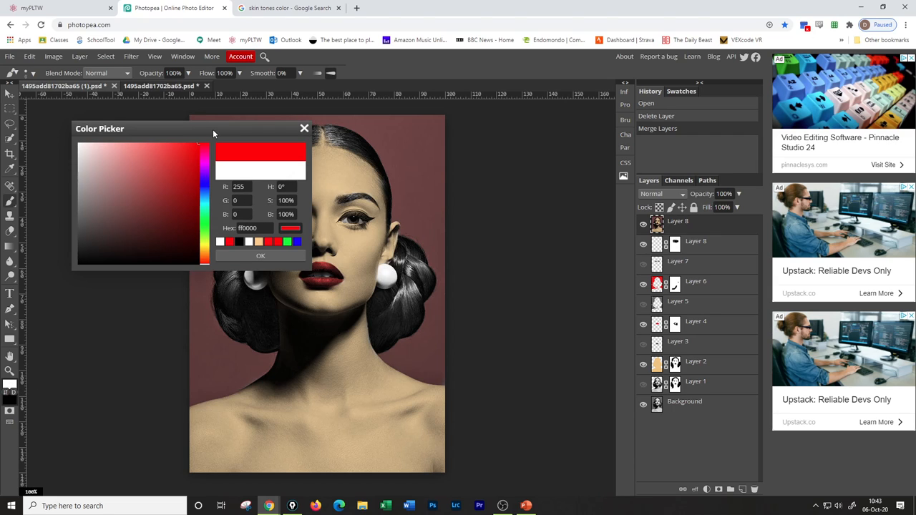
click(194, 143)
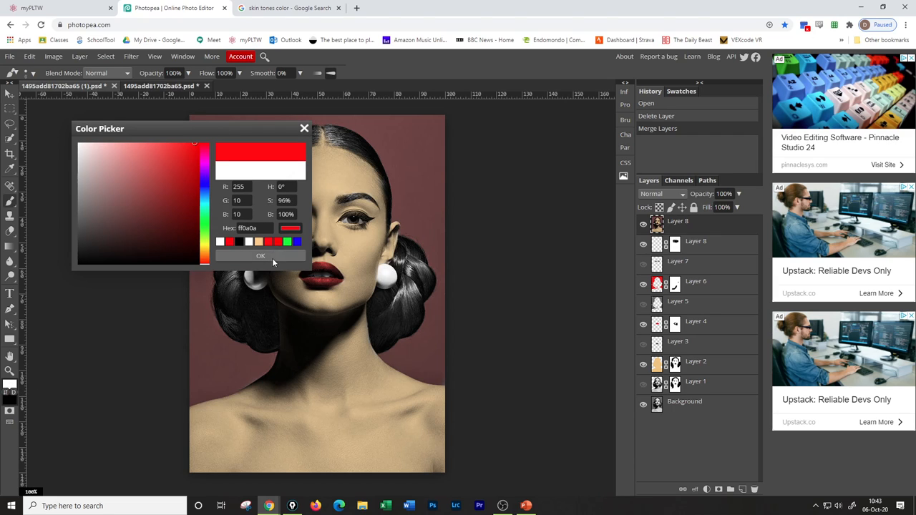
click(261, 255)
Set brush opacity 25%, flow 31%, and a large soft tip (92 px, 15% hardness).
click(186, 72)
drag(188, 87, 156, 88)
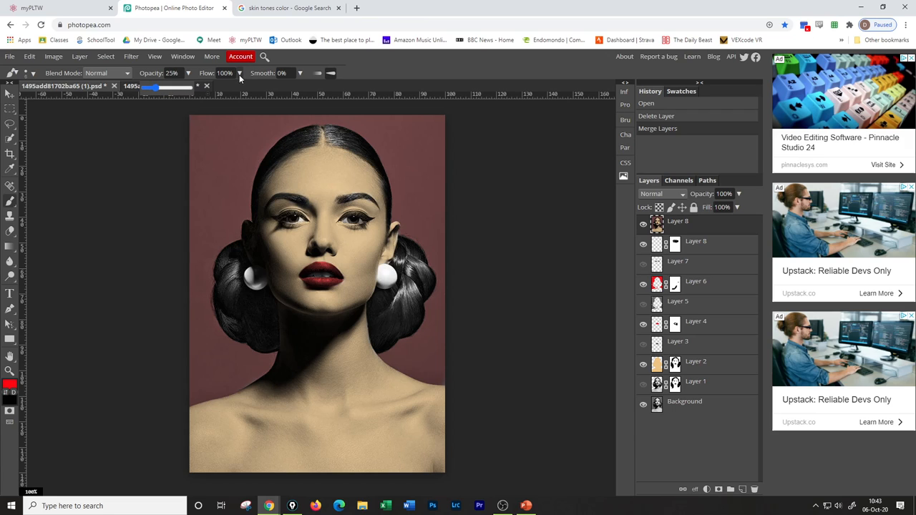
click(239, 73)
mouse_move(243, 88)
mouse_down()
mouse_move(206, 87)
mouse_move(217, 88)
mouse_up()
click(33, 74)
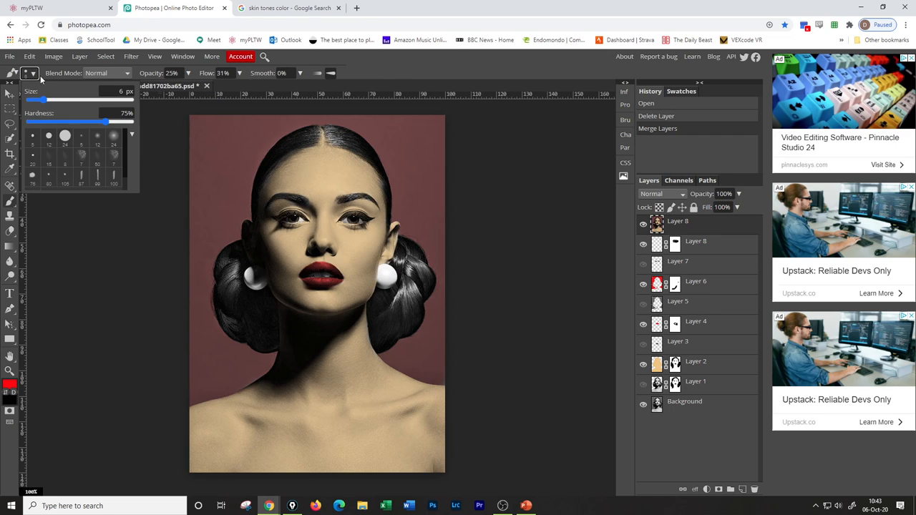
mouse_move(93, 122)
mouse_down()
mouse_move(110, 123)
mouse_move(44, 122)
mouse_move(73, 100)
mouse_up()
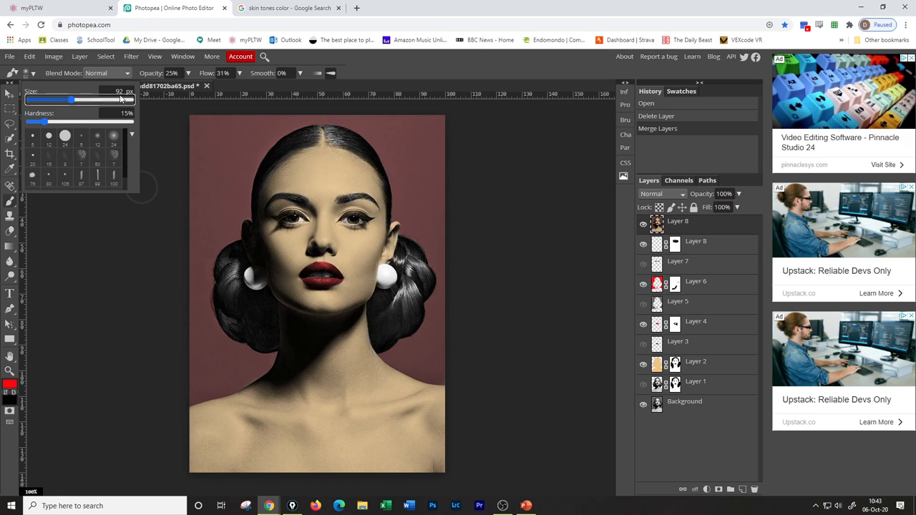
Dab faint red blush onto both cheeks and toggle the layer to compare.
click(142, 188)
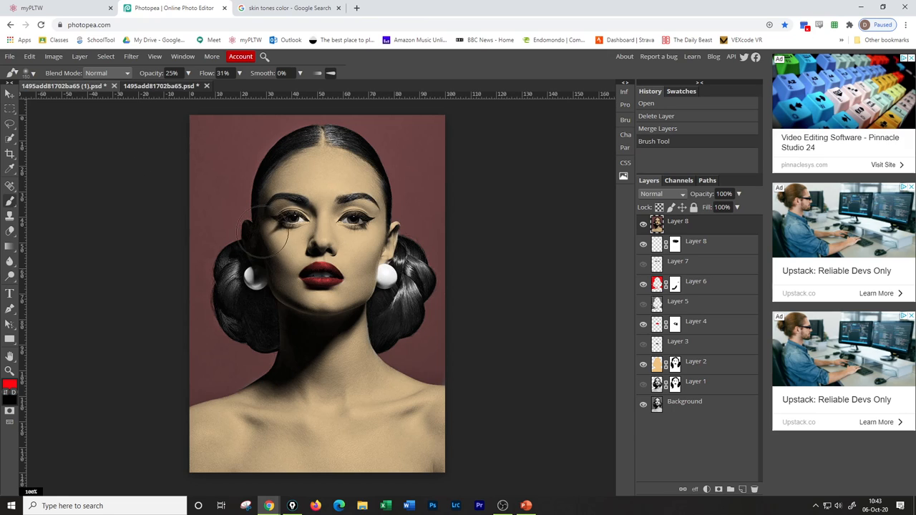
drag(284, 256, 276, 266)
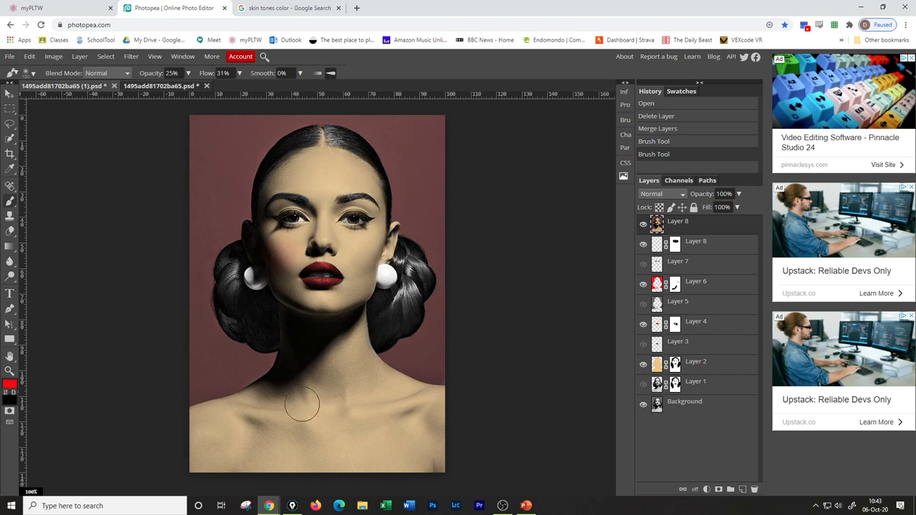
drag(361, 250, 363, 255)
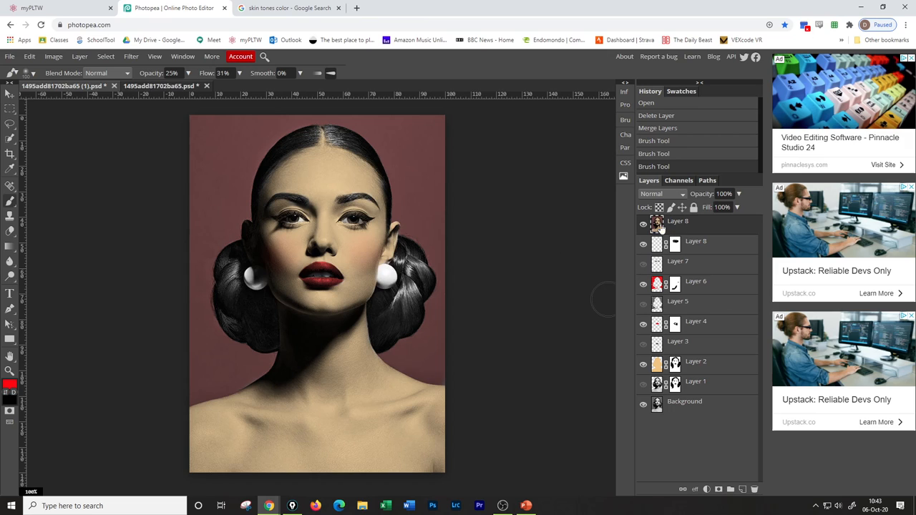
click(644, 224)
click(643, 224)
click(643, 224)
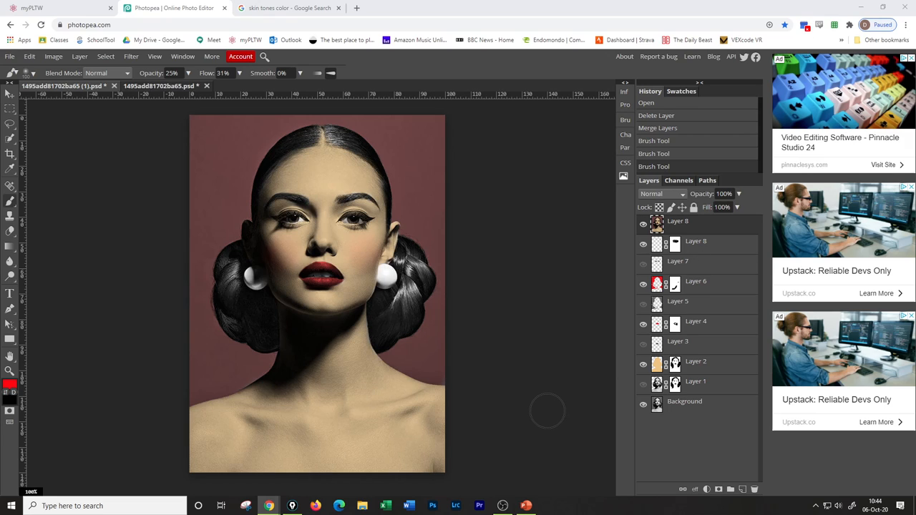
Switch to the grey-background portrait document, select Layer 3's mask, then Alt+Tab away.
click(159, 86)
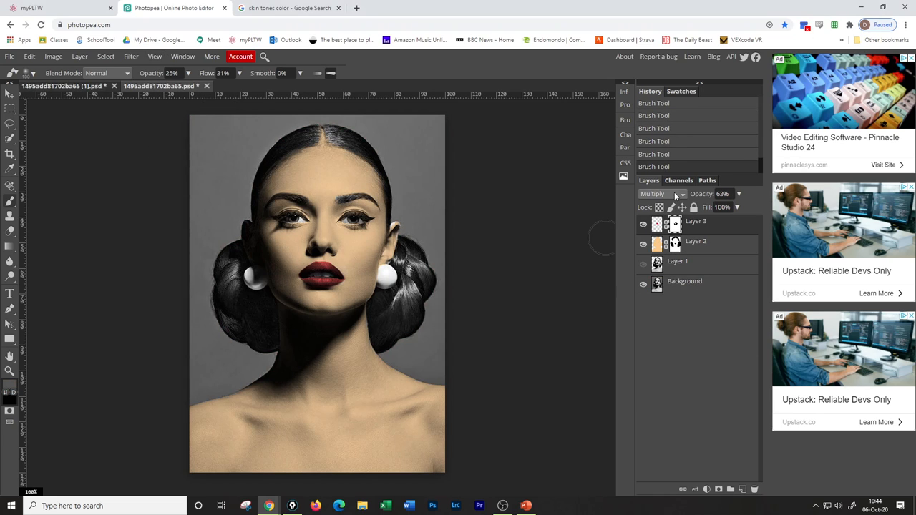
click(658, 224)
click(675, 224)
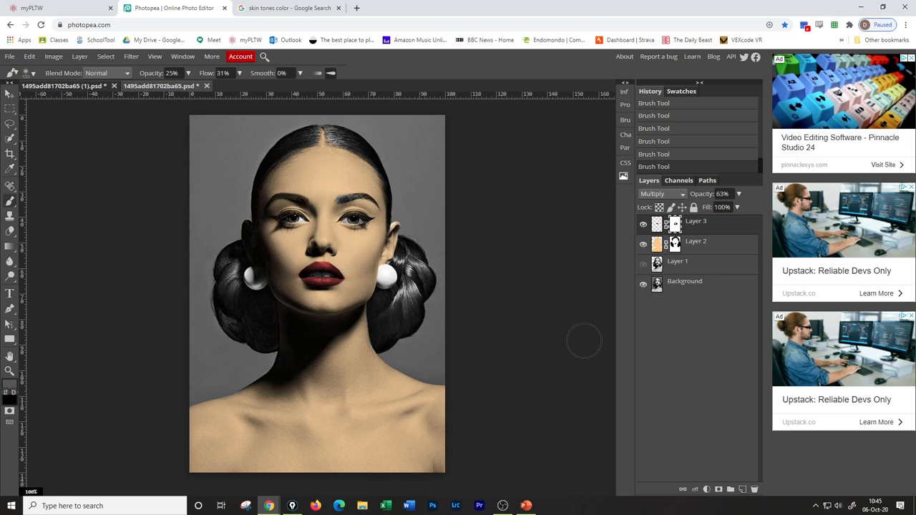
key(alt+Tab)
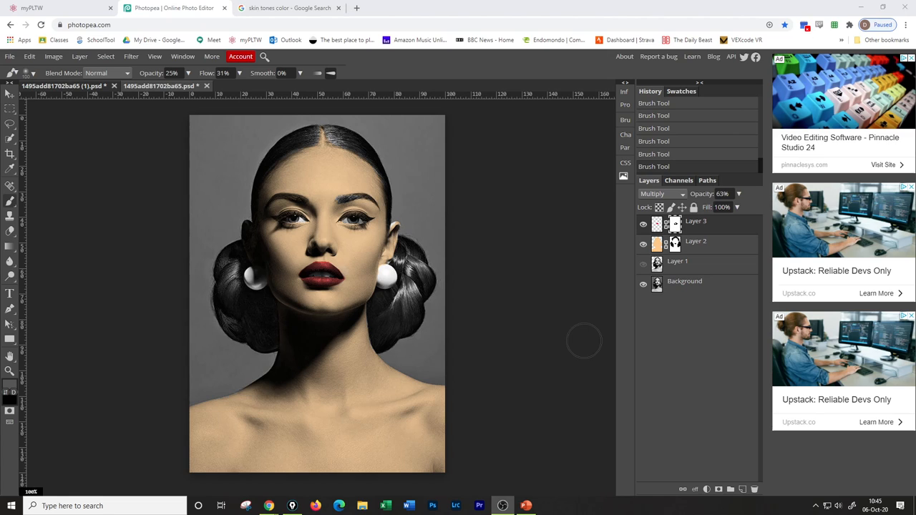